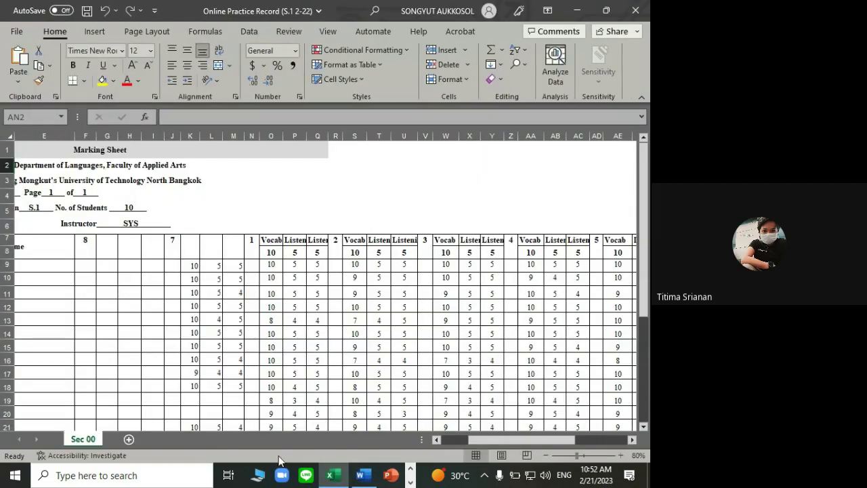
Enter the scores 10, 5 and 4 for student No. 1 in G9:I9, in the block headed 8
{"action": "left_click_drag", "start_coordinate": [500, 440], "coordinate": [474, 439]}
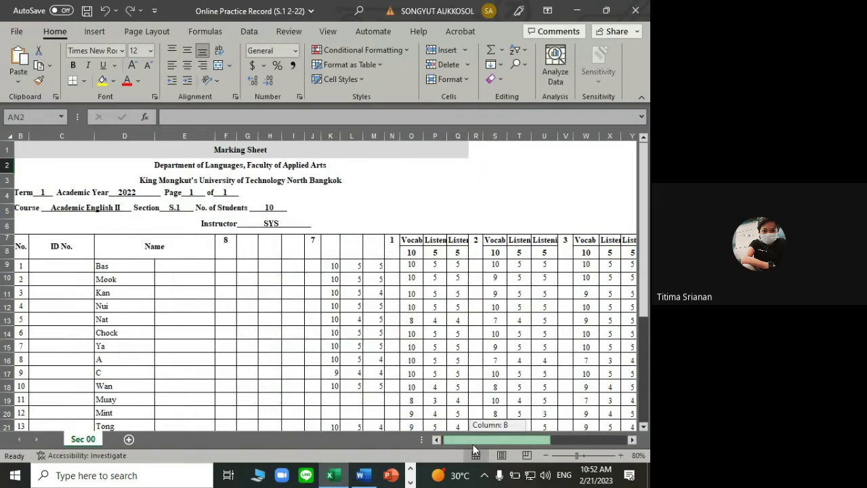
{"action": "left_click", "coordinate": [244, 267]}
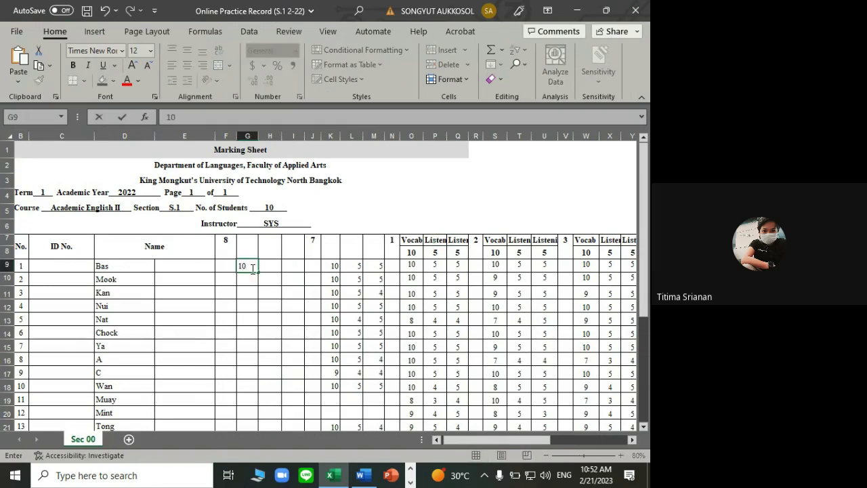
{"action": "key", "text": "Right"}
{"action": "type", "text": "5"}
{"action": "key", "text": "ctrl+Return"}
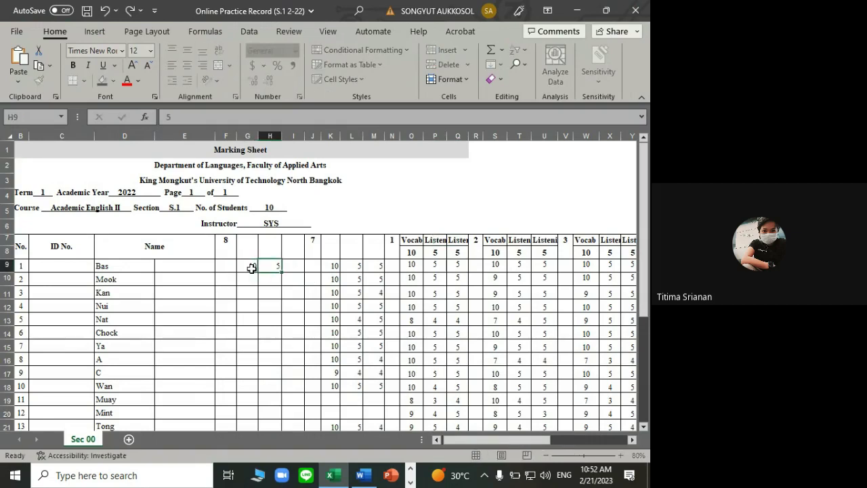
{"action": "key", "text": "Right"}
{"action": "type", "text": "4"}
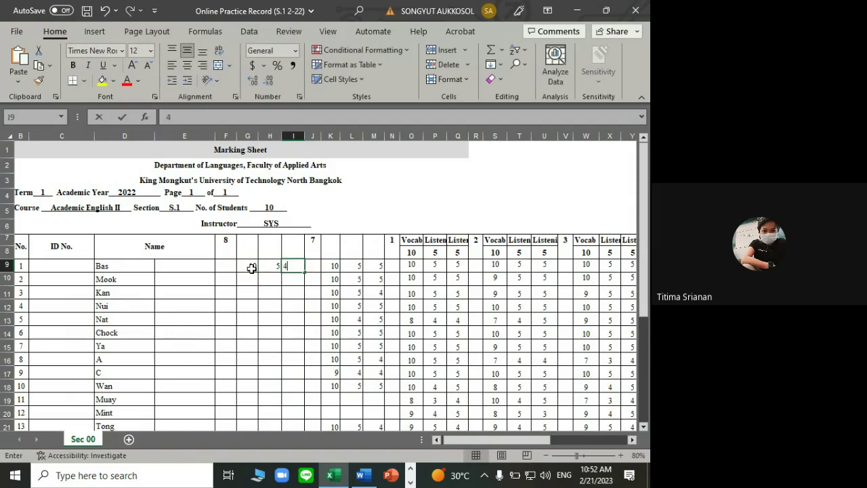
{"action": "key", "text": "Return"}
Enter the scores 10, 5 and 5 for student No. 2 in cells G10:I10
{"action": "key", "text": "Left"}
{"action": "key", "text": "Left"}
{"action": "key", "text": "Left"}
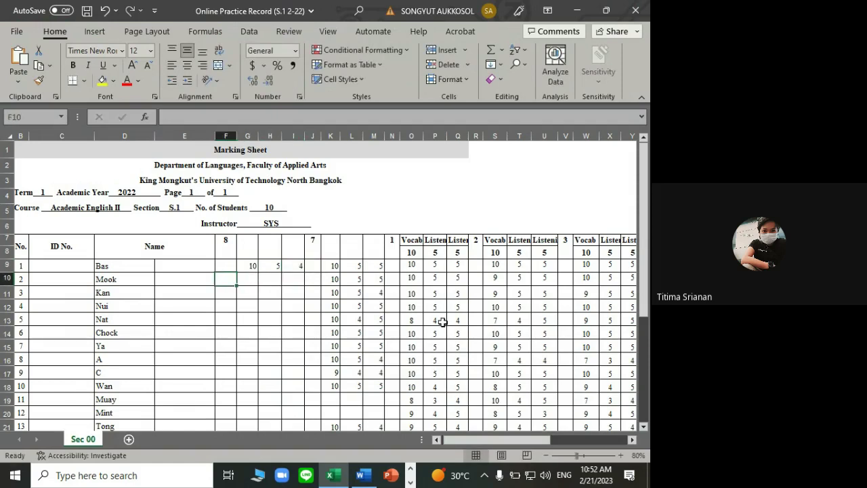
{"action": "key", "text": "Right"}
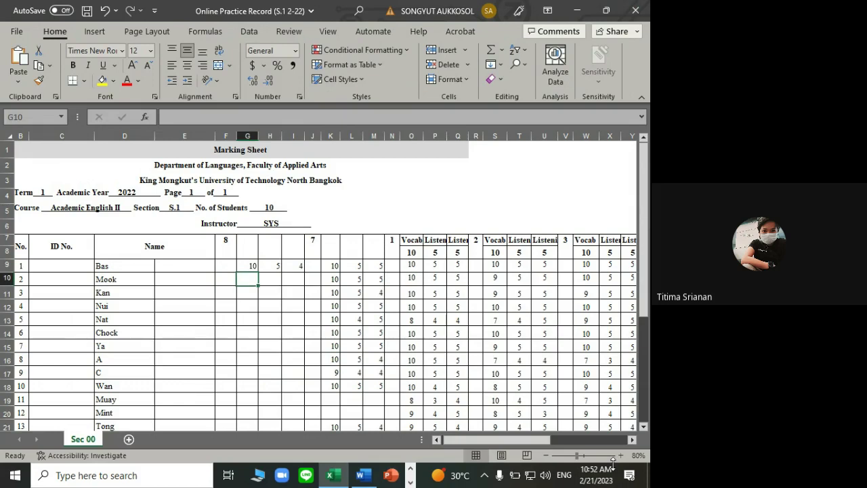
{"action": "type", "text": "10"}
{"action": "key", "text": "Right"}
{"action": "type", "text": "5"}
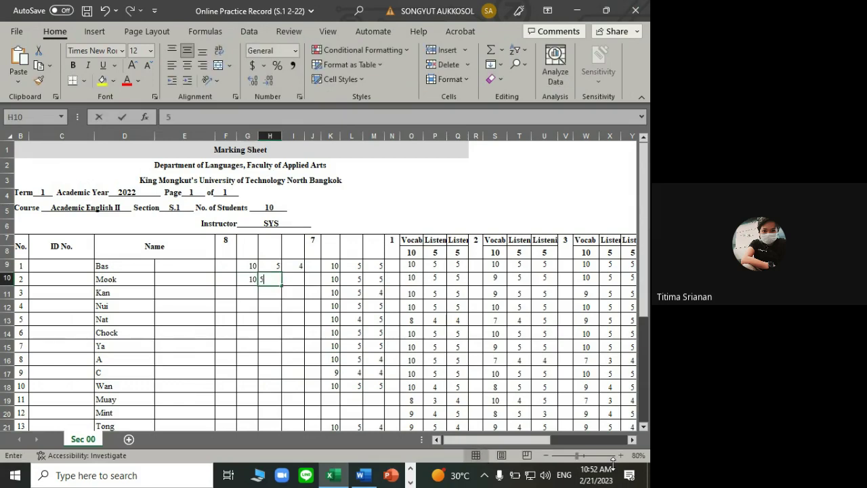
{"action": "key", "text": "Right"}
{"action": "type", "text": "5"}
{"action": "key", "text": "Return"}
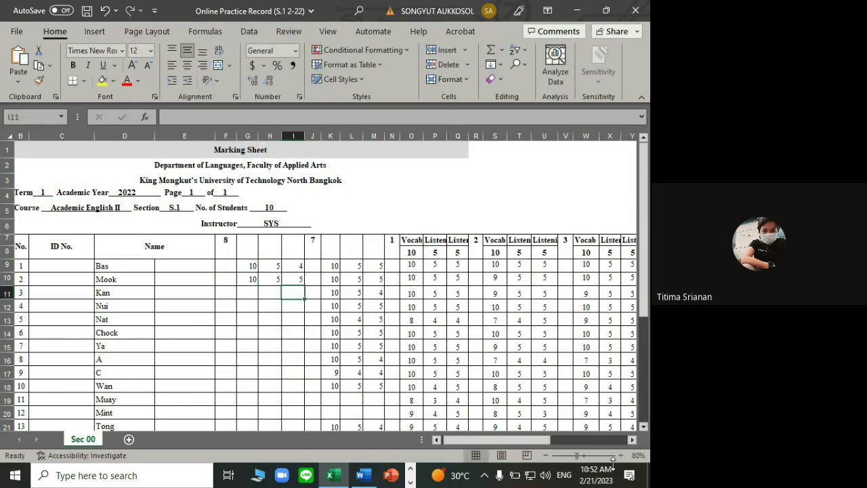
Skip student No. 3 and enter the scores 10, 5 and 5 for student No. 4 in cells G12:I12
{"action": "key", "text": "Down"}
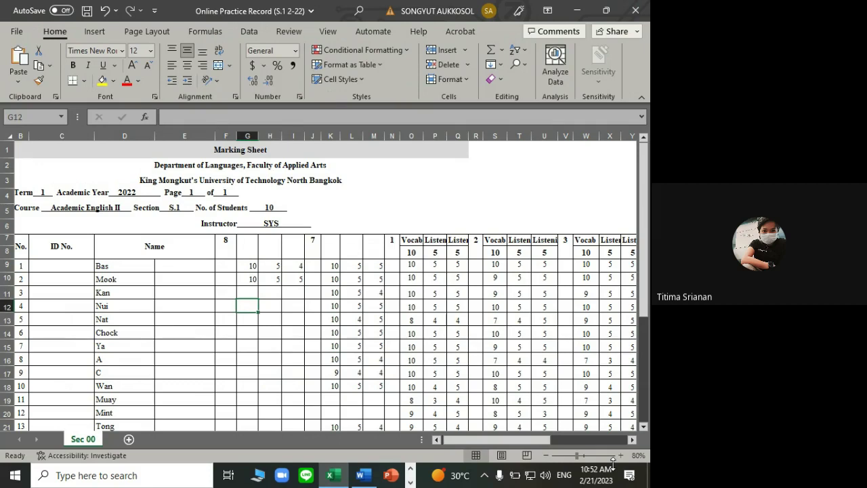
{"action": "type", "text": "10"}
{"action": "key", "text": "Tab"}
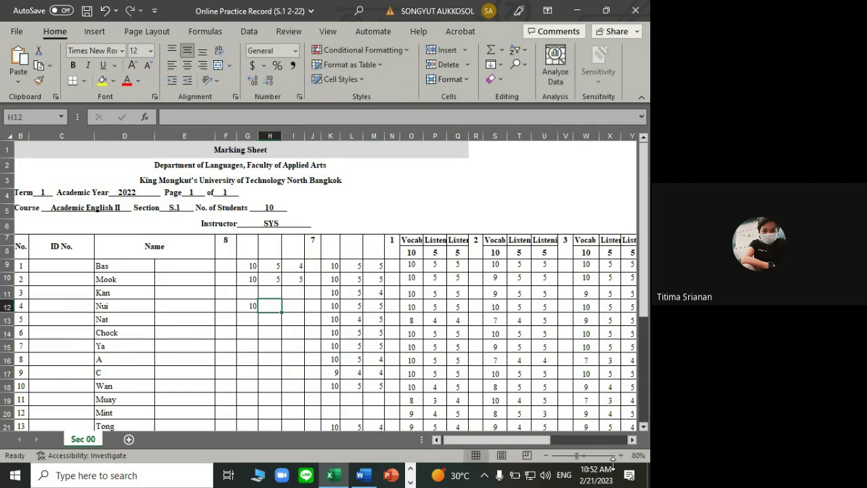
{"action": "type", "text": "5"}
{"action": "key", "text": "Tab"}
{"action": "type", "text": "5"}
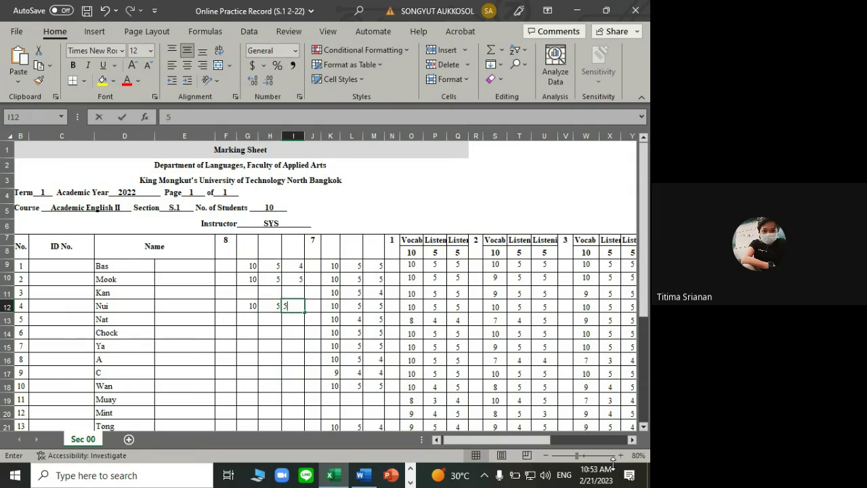
{"action": "key", "text": "Return"}
Enter the scores 10, 5 and 5 for student No. 5 in cells G13:I13
{"action": "key", "text": "Left"}
{"action": "key", "text": "Left"}
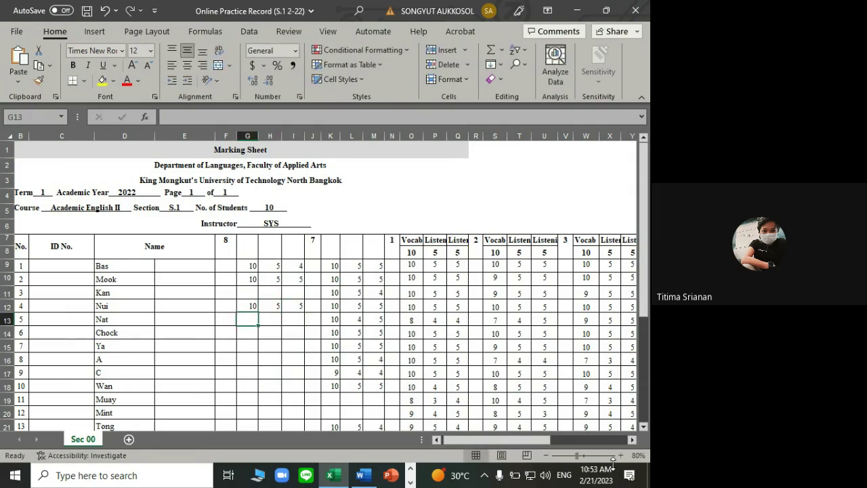
{"action": "type", "text": "10"}
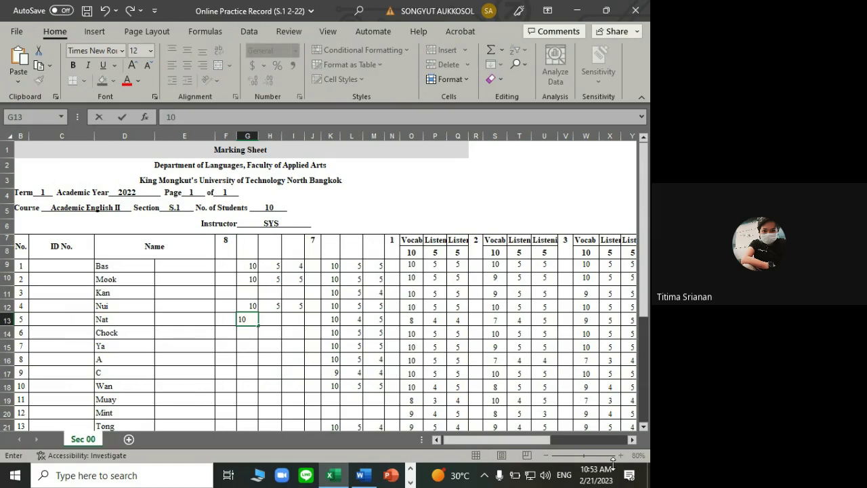
{"action": "key", "text": "Right"}
{"action": "type", "text": "5"}
{"action": "key", "text": "Right"}
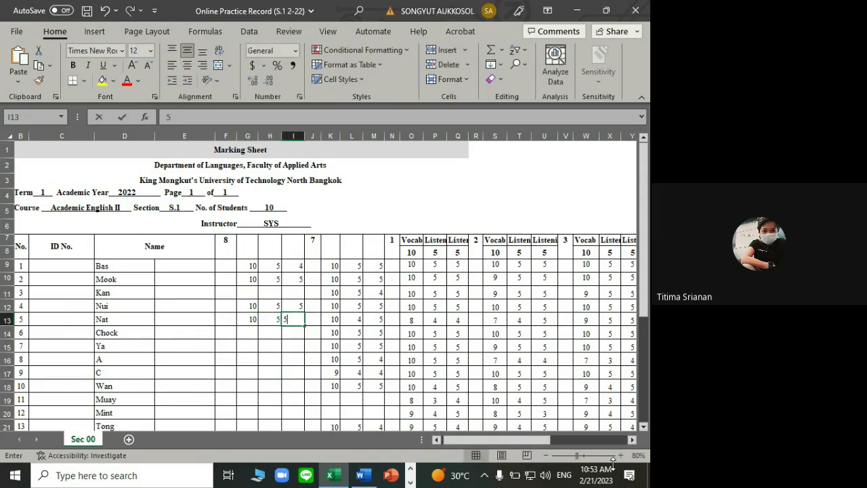
{"action": "type", "text": "5"}
{"action": "key", "text": "Return"}
Enter the scores 10, 5 and 5 for student No. 6 in cells G14:I14
{"action": "key", "text": "Left"}
{"action": "key", "text": "Left"}
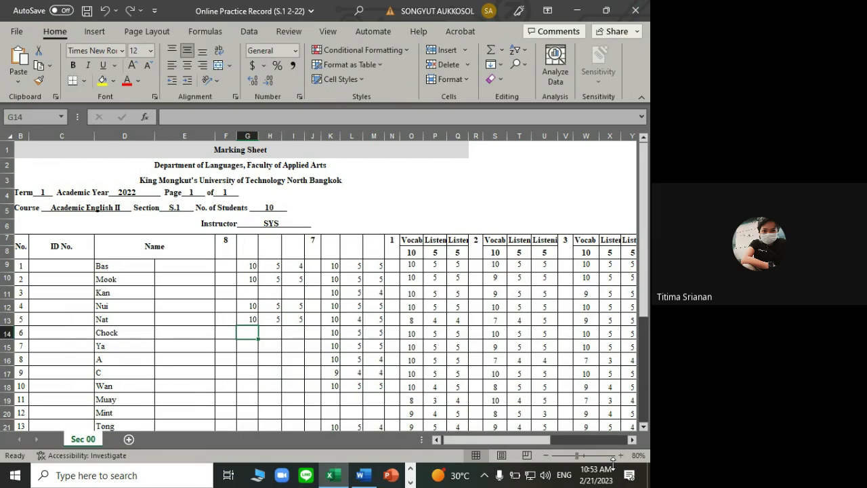
{"action": "type", "text": "10"}
{"action": "key", "text": "Right"}
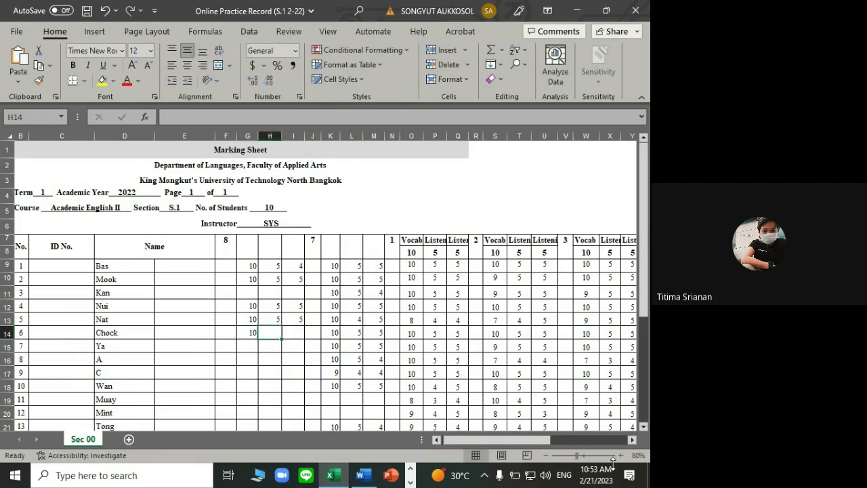
{"action": "type", "text": "5"}
{"action": "key", "text": "Right"}
{"action": "type", "text": "5"}
{"action": "key", "text": "Return"}
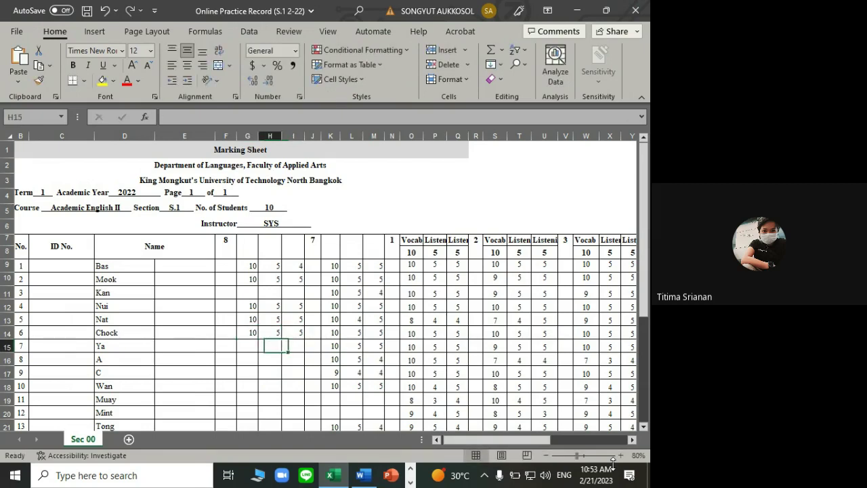
Enter the scores 10, 5 and 5 for student No. 7 in cells G15:I15
{"action": "key", "text": "Left"}
{"action": "key", "text": "Left"}
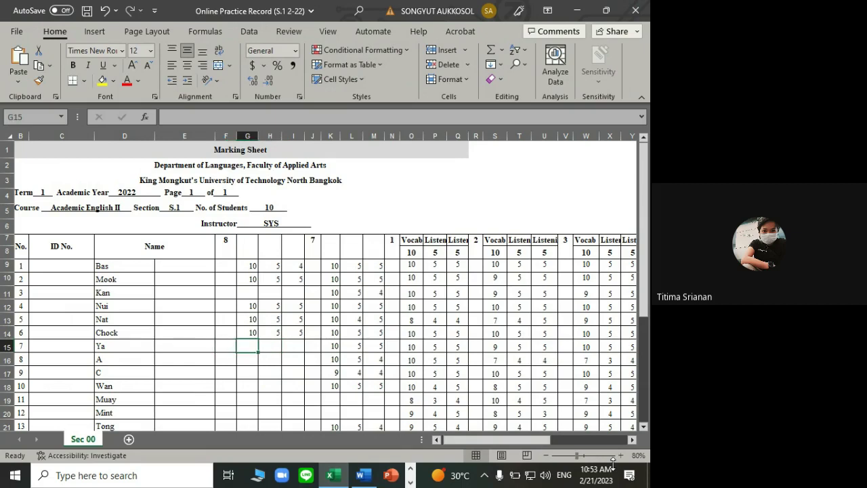
{"action": "type", "text": "10"}
{"action": "key", "text": "Right"}
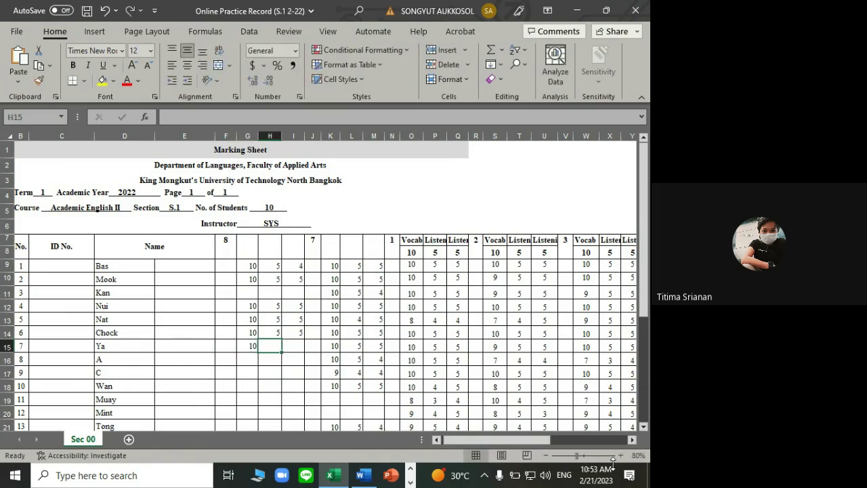
{"action": "type", "text": "5"}
{"action": "key", "text": "Right"}
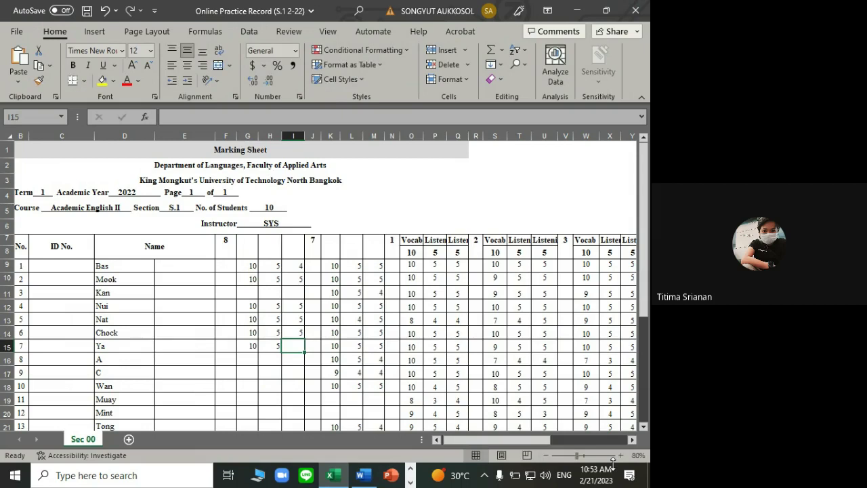
{"action": "type", "text": "5"}
{"action": "key", "text": "Return"}
{"action": "key", "text": "Left"}
{"action": "key", "text": "Left"}
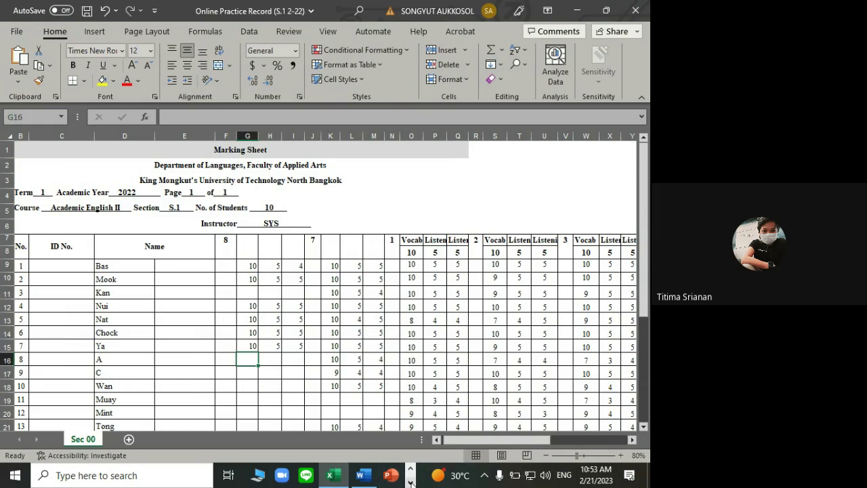
Switch to the Google Meet call in Chrome, hide the screen-sharing notice and unmute the microphone
{"action": "left_click", "coordinate": [410, 483]}
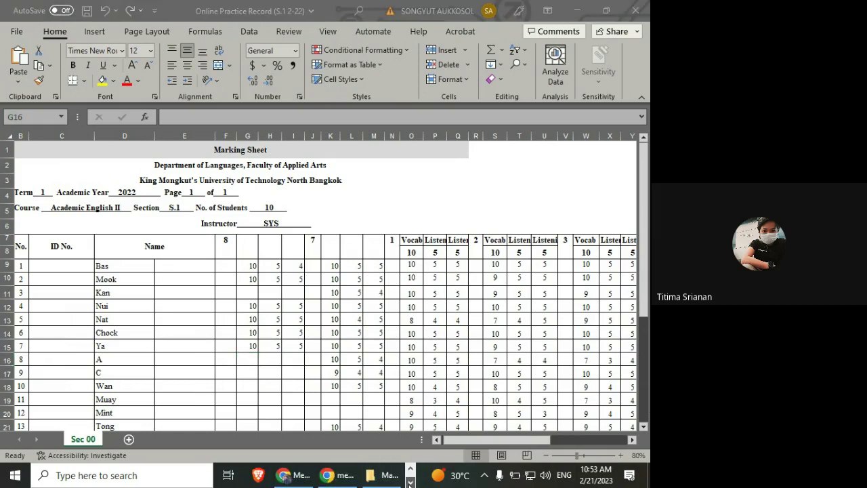
{"action": "left_click", "coordinate": [329, 478]}
{"action": "left_click", "coordinate": [329, 479]}
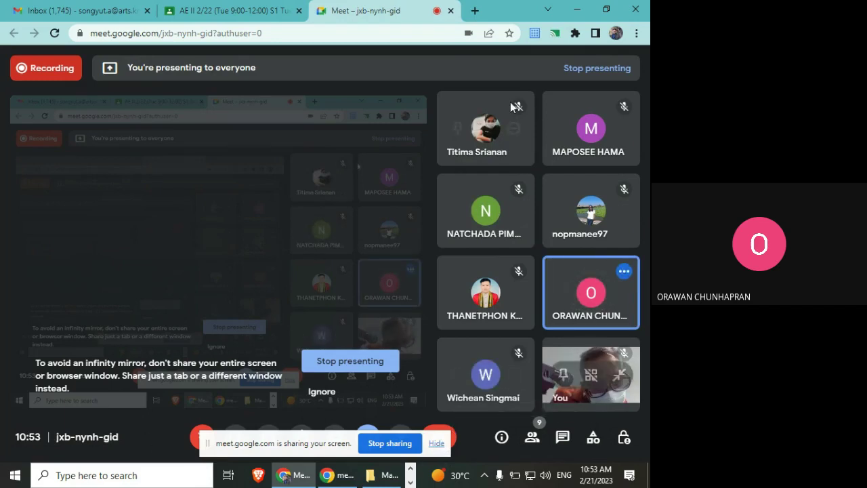
{"action": "left_click", "coordinate": [436, 443]}
{"action": "left_click", "coordinate": [203, 438]}
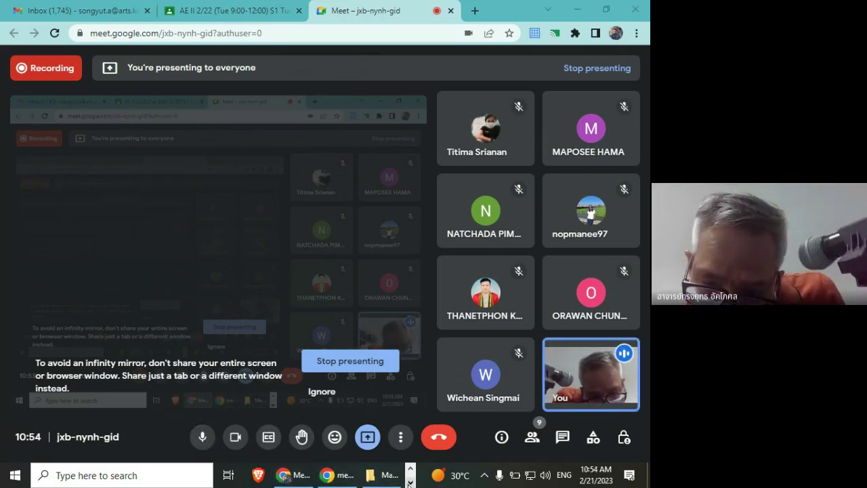
Return to the marking sheet in Excel and enter the scores 10, 4 and 4 for student No. 8 in G16:I16
{"action": "left_click", "coordinate": [410, 482]}
{"action": "left_click", "coordinate": [333, 476]}
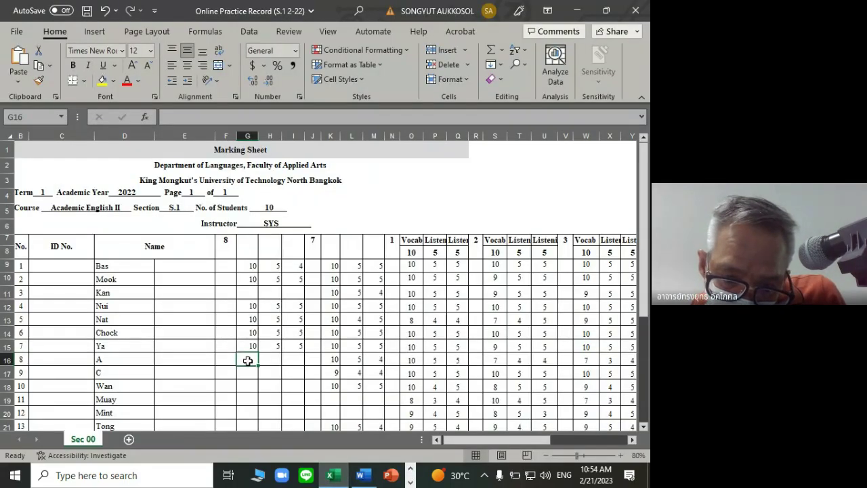
{"action": "type", "text": "10"}
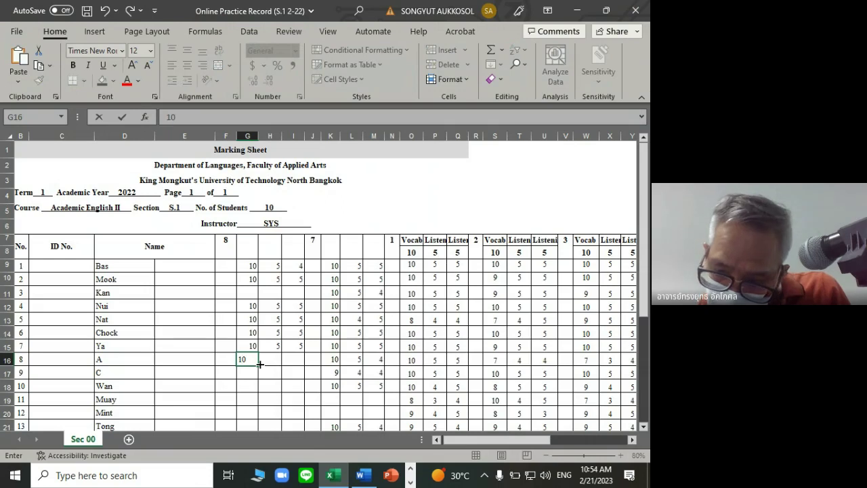
{"action": "key", "text": "Tab"}
{"action": "type", "text": "4"}
{"action": "key", "text": "Tab"}
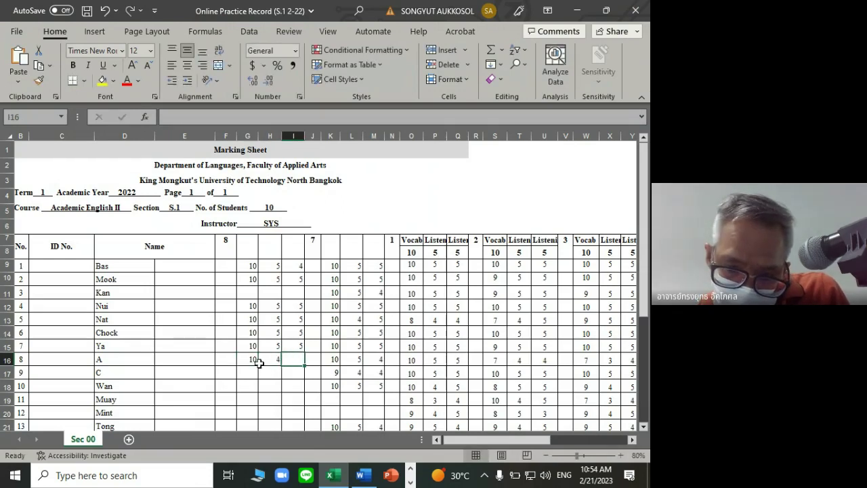
{"action": "type", "text": "4"}
{"action": "key", "text": "Return"}
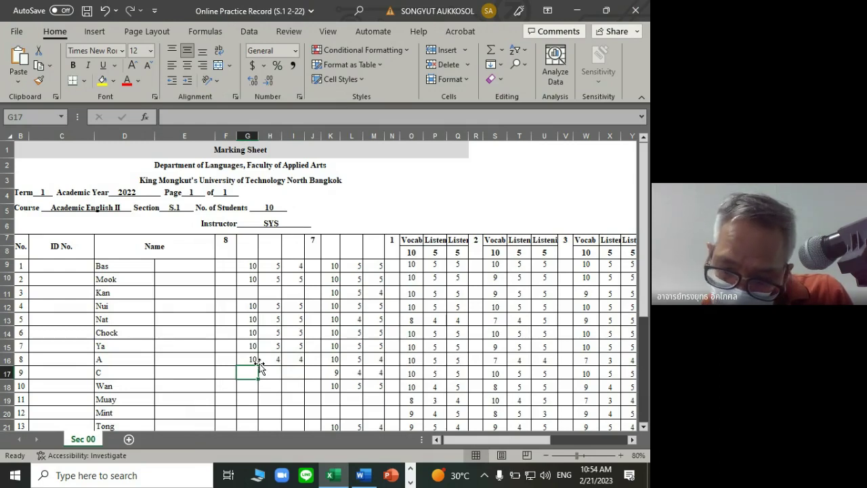
Enter the scores 9, 5 and 4 for student No. 9 in cells G17:I17
{"action": "key", "text": "Return"}
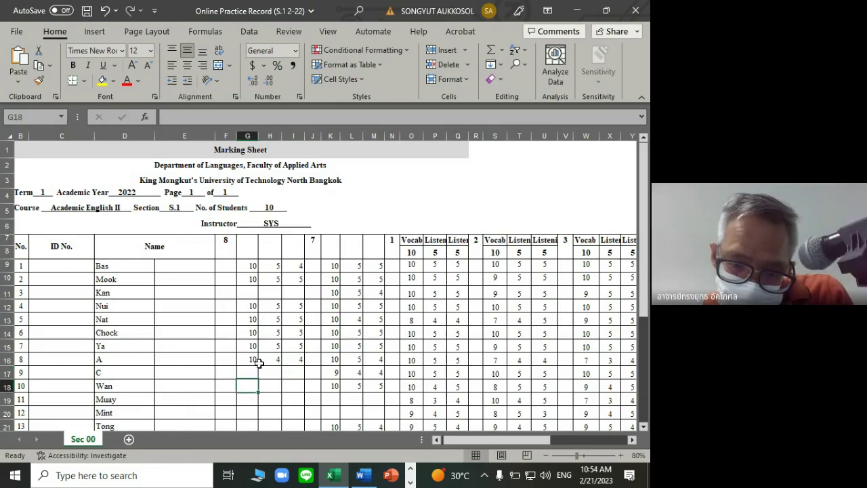
{"action": "key", "text": "Up"}
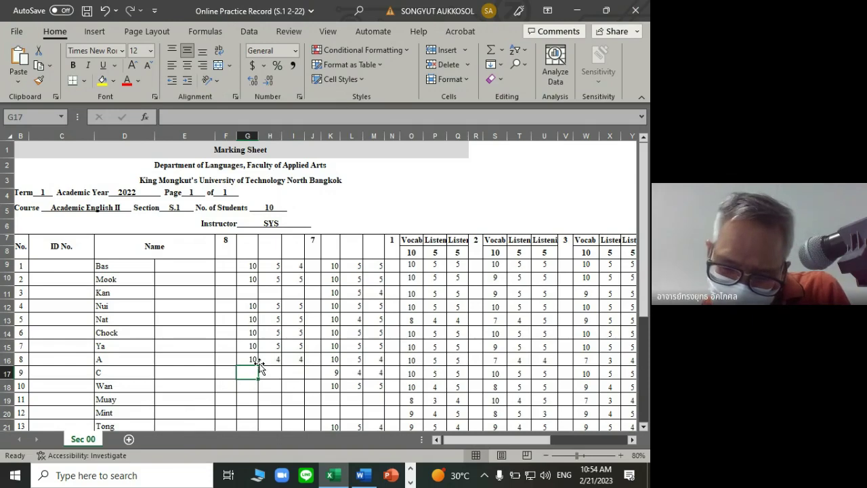
{"action": "type", "text": "9"}
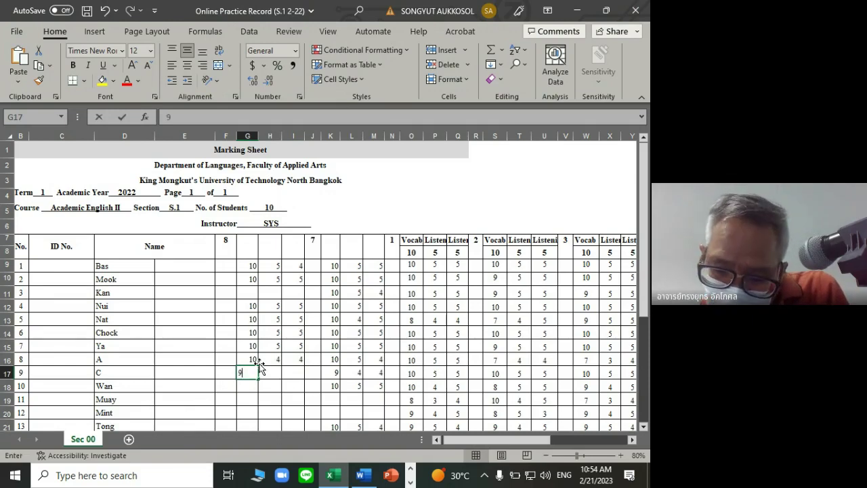
{"action": "key", "text": "Tab"}
{"action": "type", "text": "5"}
{"action": "key", "text": "Tab"}
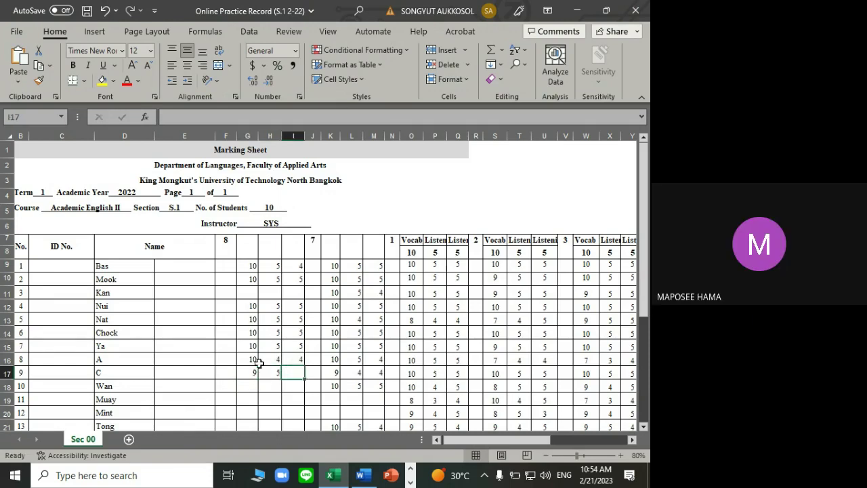
{"action": "type", "text": "4"}
{"action": "key", "text": "Return"}
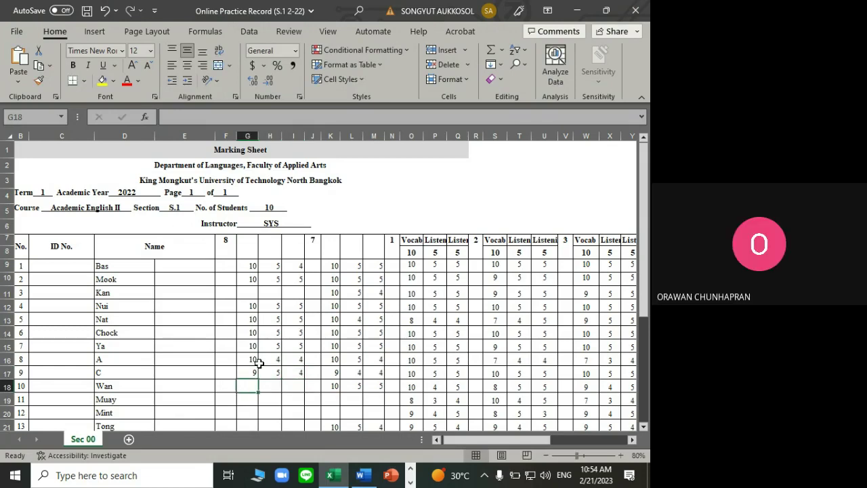
Enter the scores 9, 5 and 5 for student No. 10 in cells G18:I18
{"action": "type", "text": "9"}
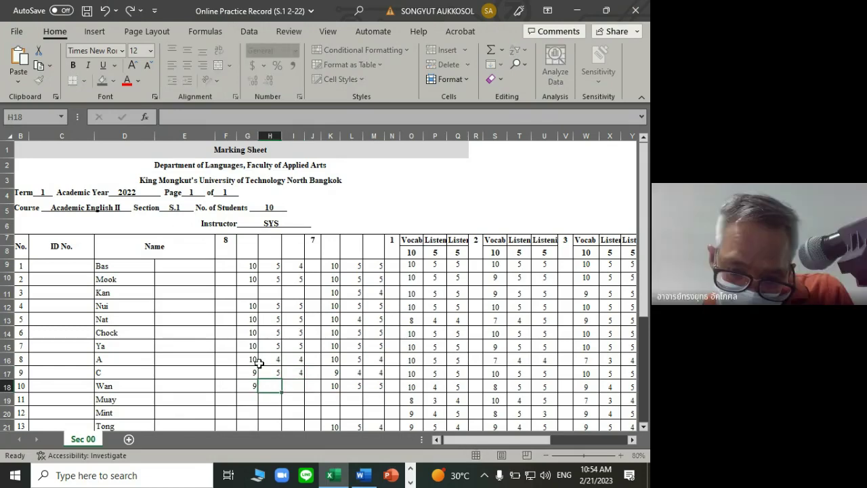
{"action": "key", "text": "Tab"}
{"action": "type", "text": "5"}
{"action": "key", "text": "Tab"}
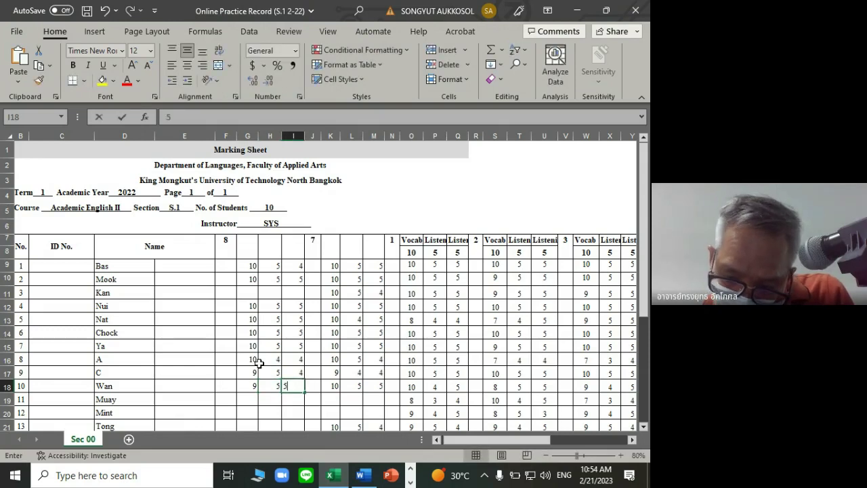
{"action": "type", "text": "5"}
{"action": "key", "text": "Return"}
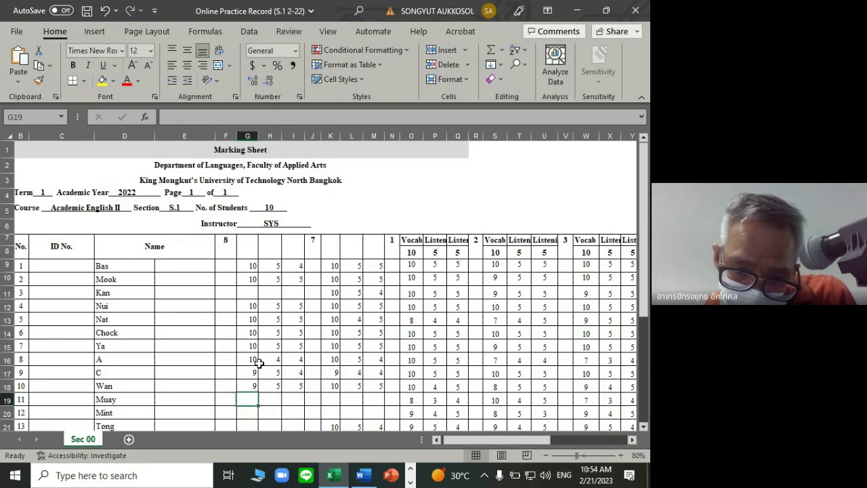
Enter the unit 8 scores 10, 5 and 5 for student No. 11 in cells G19:I19
{"action": "type", "text": "10"}
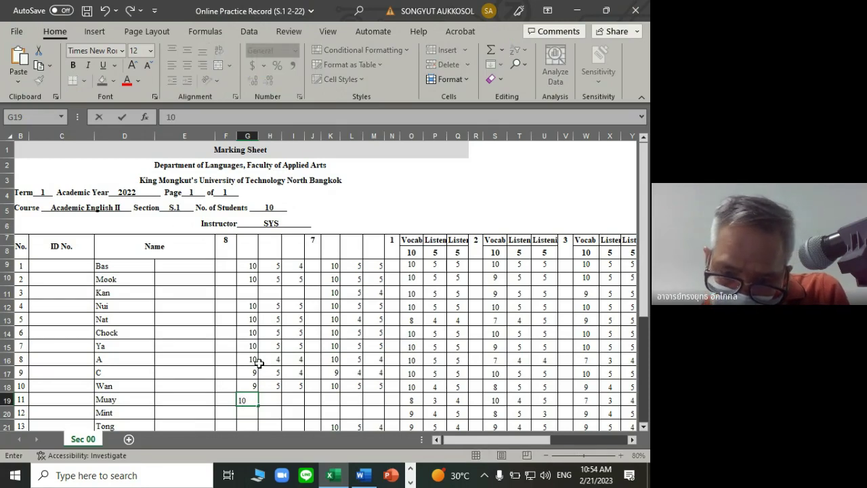
{"action": "key", "text": "Tab"}
{"action": "type", "text": "5"}
{"action": "key", "text": "Tab"}
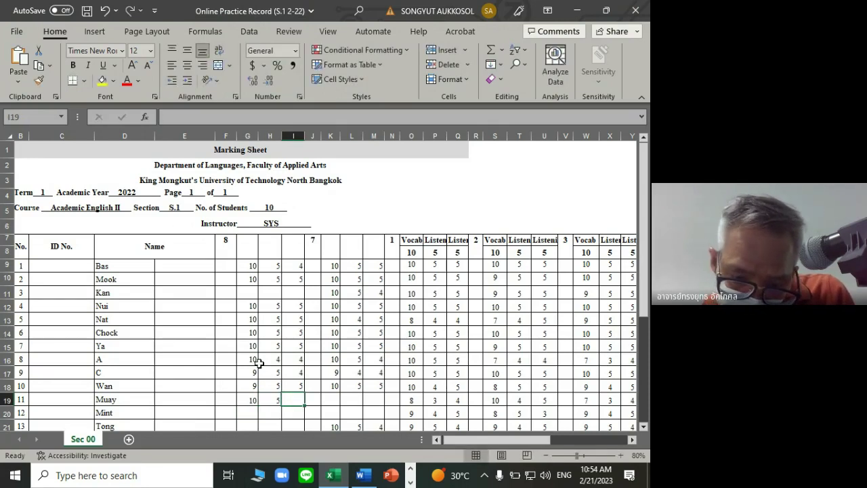
{"action": "type", "text": "5"}
{"action": "key", "text": "Tab"}
Fill in student No. 11's missing unit 7 scores 8, 5 and 5 in cells K19:M19
{"action": "key", "text": "Tab"}
{"action": "key", "text": "Tab"}
{"action": "key", "text": "Left"}
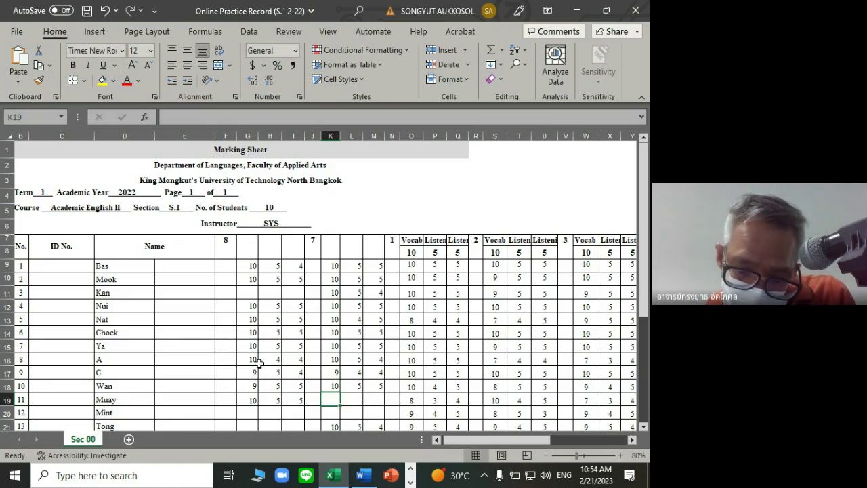
{"action": "type", "text": "8"}
{"action": "key", "text": "Tab"}
{"action": "type", "text": "5"}
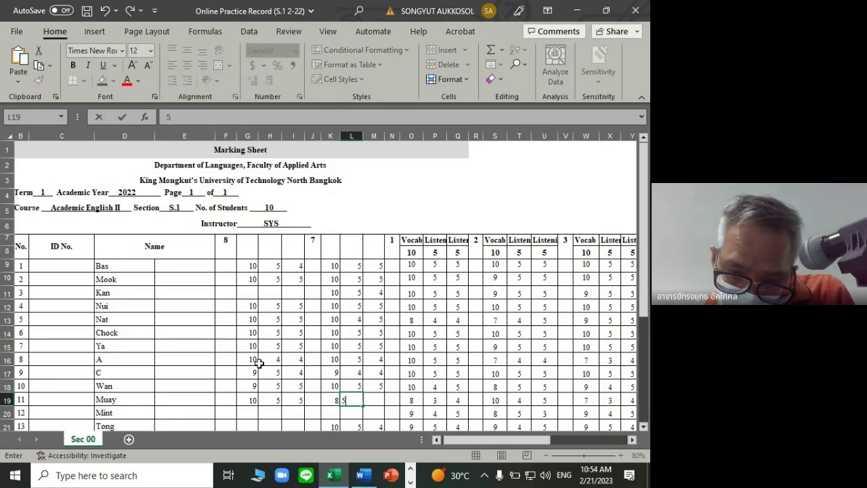
{"action": "key", "text": "Tab"}
{"action": "key", "text": "Return"}
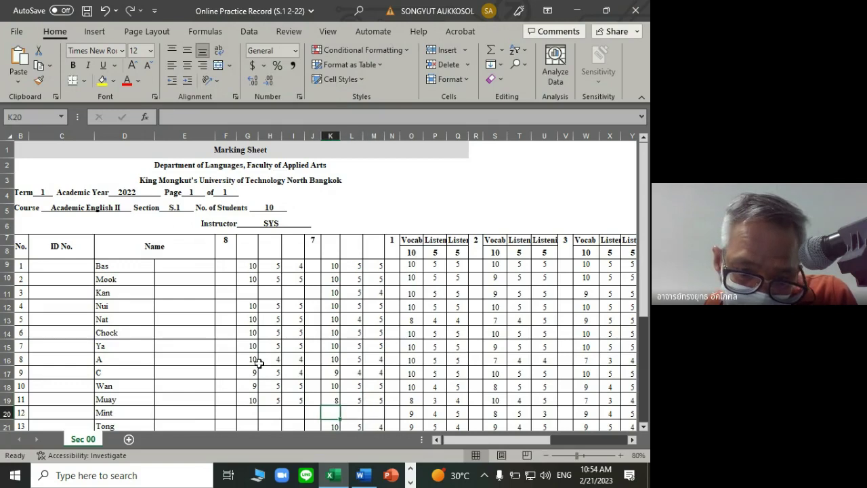
Enter the unit 8 scores 9, 5 and 4 for student No. 12 in cells G20:I20
{"action": "key", "text": "Left"}
{"action": "key", "text": "Left"}
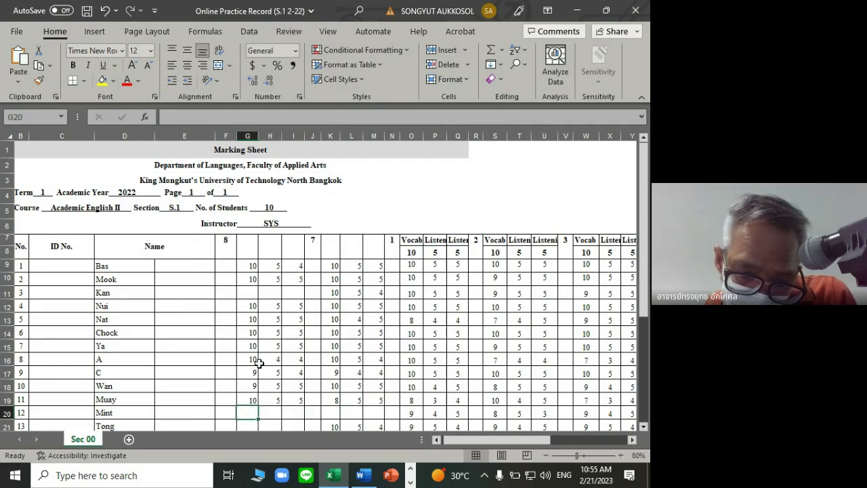
{"action": "type", "text": "9"}
{"action": "key", "text": "Tab"}
{"action": "type", "text": "5"}
{"action": "key", "text": "Tab"}
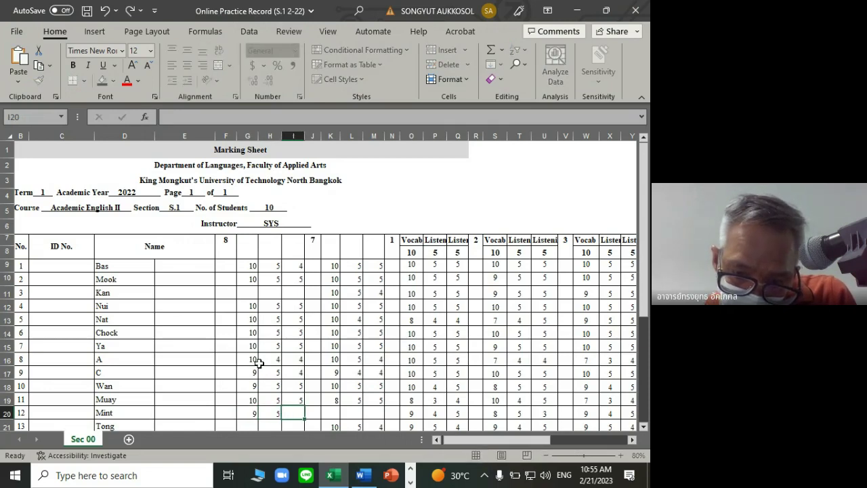
{"action": "type", "text": "4"}
{"action": "key", "text": "Tab"}
Fill in student No. 12's missing unit 7 scores 8, 4 and 4 in cells K20:M20
{"action": "key", "text": "Tab"}
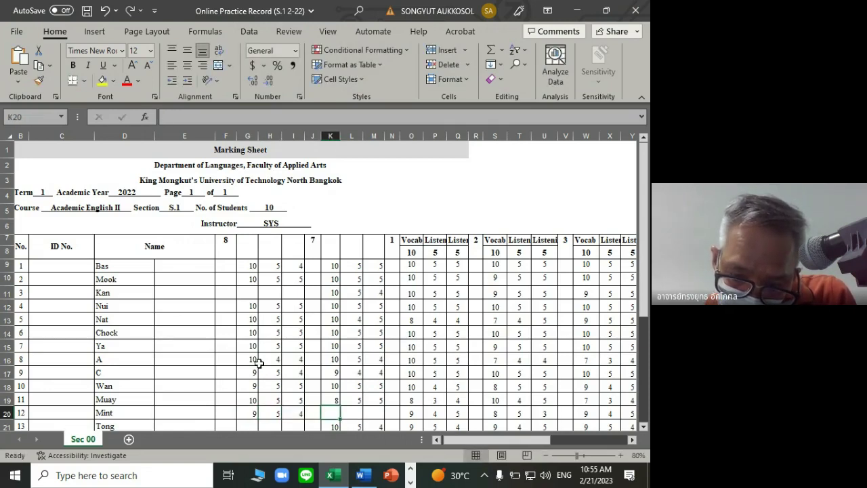
{"action": "type", "text": "8"}
{"action": "key", "text": "Tab"}
{"action": "type", "text": "4"}
{"action": "key", "text": "Tab"}
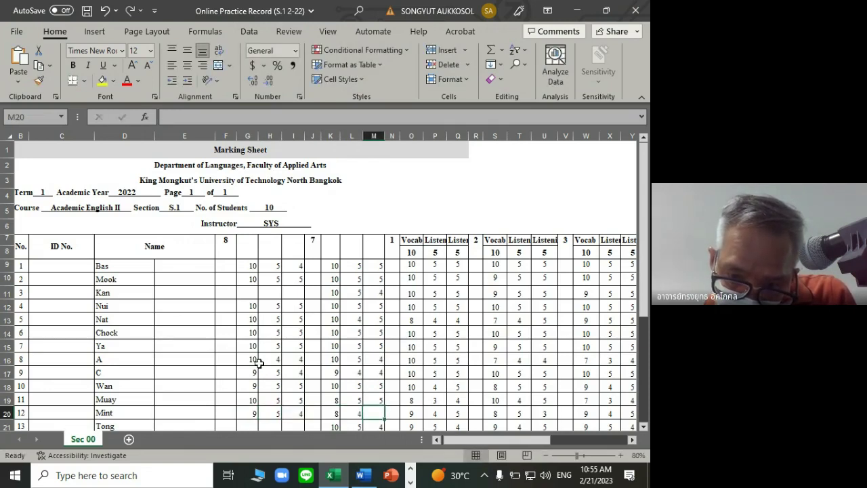
{"action": "type", "text": "4"}
{"action": "key", "text": "Return"}
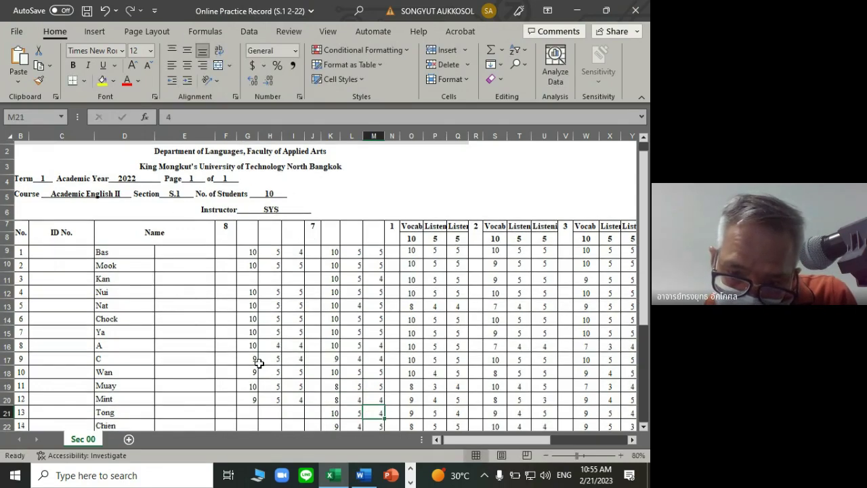
Enter the unit 8 scores 10, 5 and 4 for student No. 13 in cells G21:I21
{"action": "key", "text": "Left"}
{"action": "key", "text": "Left"}
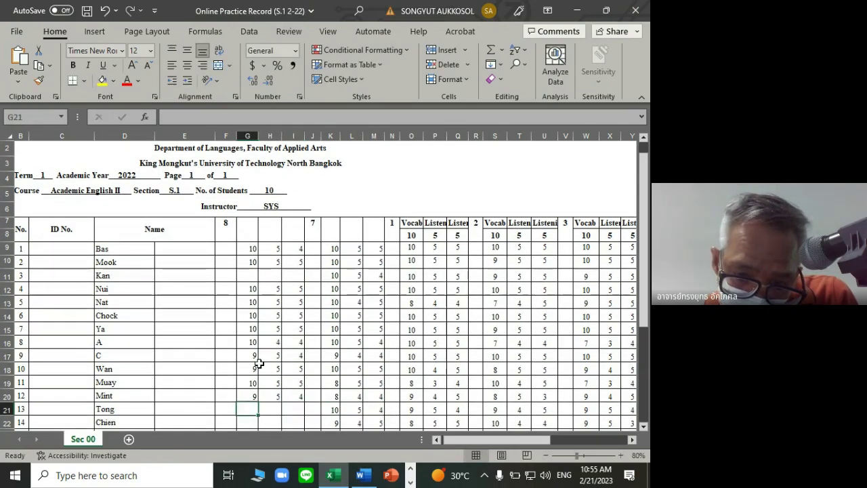
{"action": "type", "text": "10"}
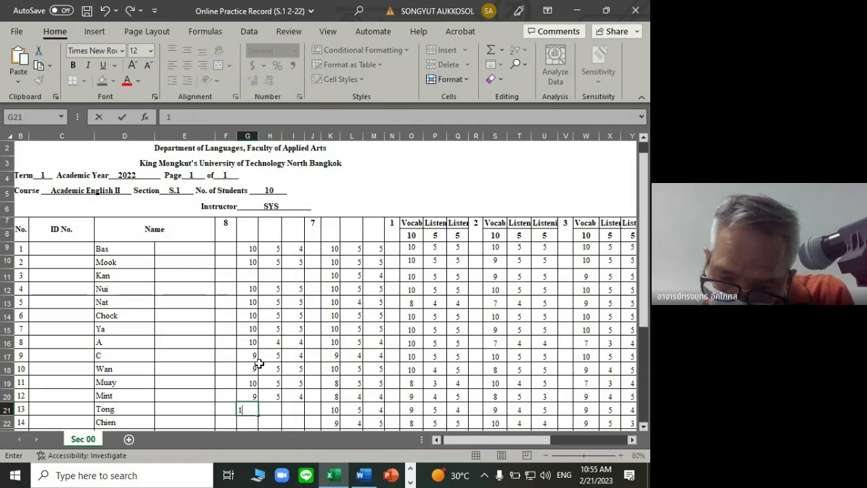
{"action": "key", "text": "Tab"}
{"action": "type", "text": "5"}
{"action": "key", "text": "Tab"}
{"action": "type", "text": "4"}
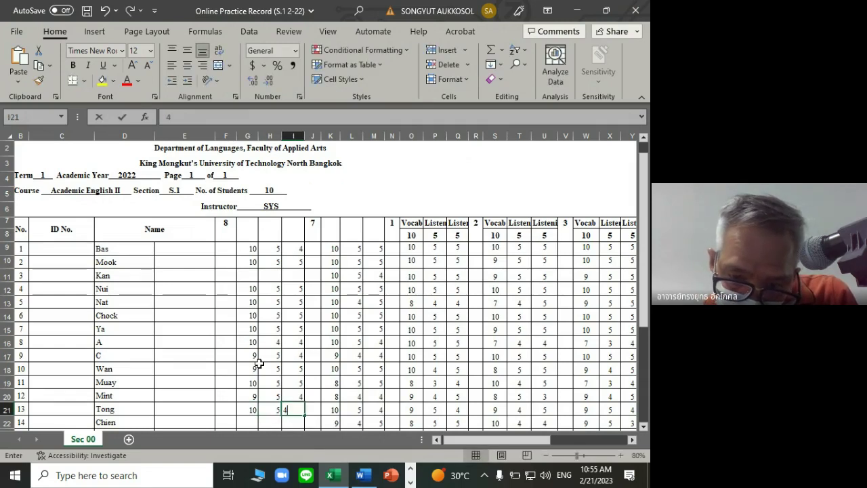
{"action": "key", "text": "Return"}
Enter the unit 8 scores 9, 4 and 4 for student No. 14 in cells G22:I22
{"action": "key", "text": "Left"}
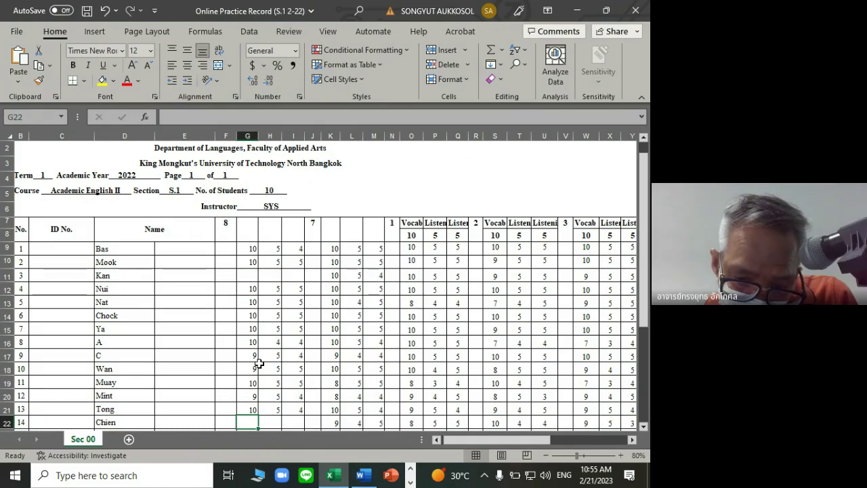
{"action": "type", "text": "9"}
{"action": "key", "text": "Tab"}
{"action": "type", "text": "4"}
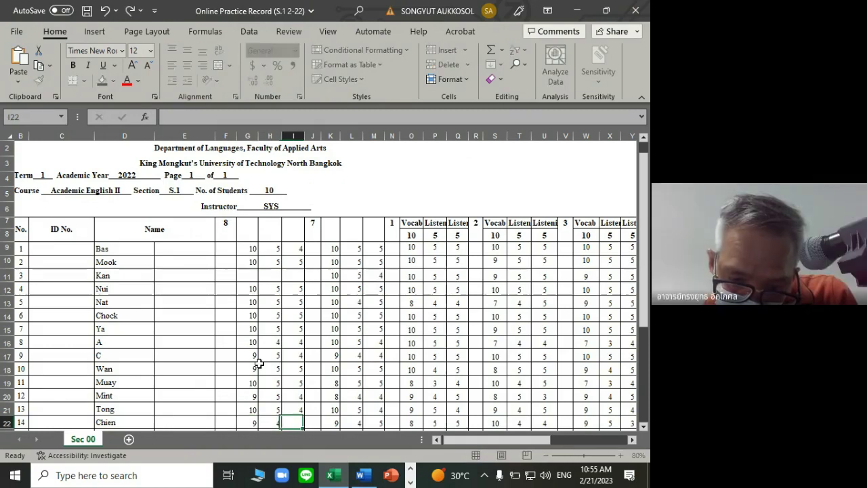
{"action": "key", "text": "Tab"}
{"action": "type", "text": "4"}
{"action": "key", "text": "Return"}
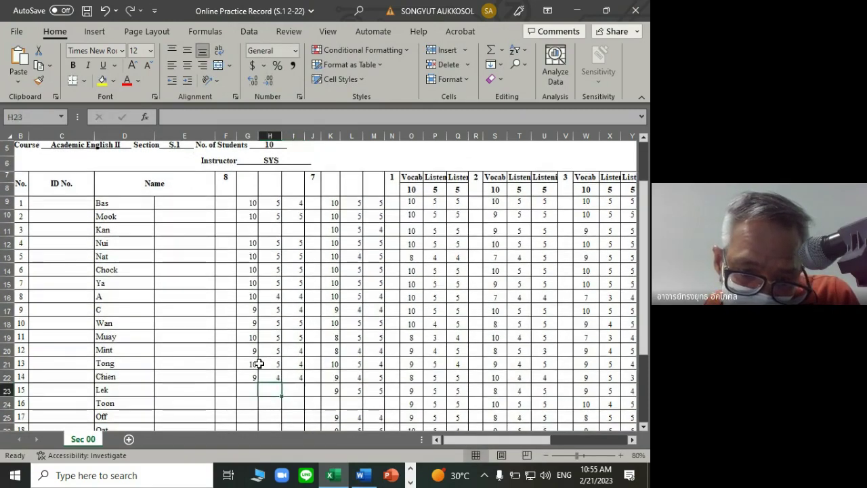
Enter the unit 8 scores 10, 5 and 4 for student No. 15 in cells G23:I23
{"action": "type", "text": "10"}
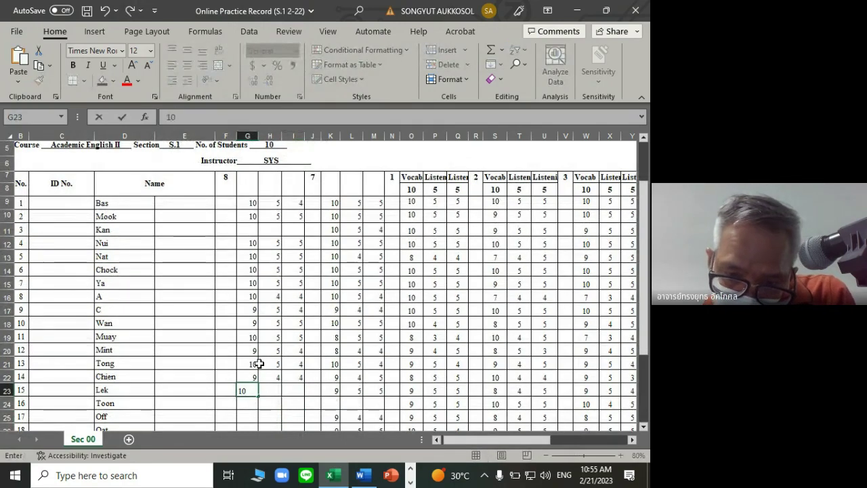
{"action": "key", "text": "Tab"}
{"action": "type", "text": "5"}
{"action": "key", "text": "Tab"}
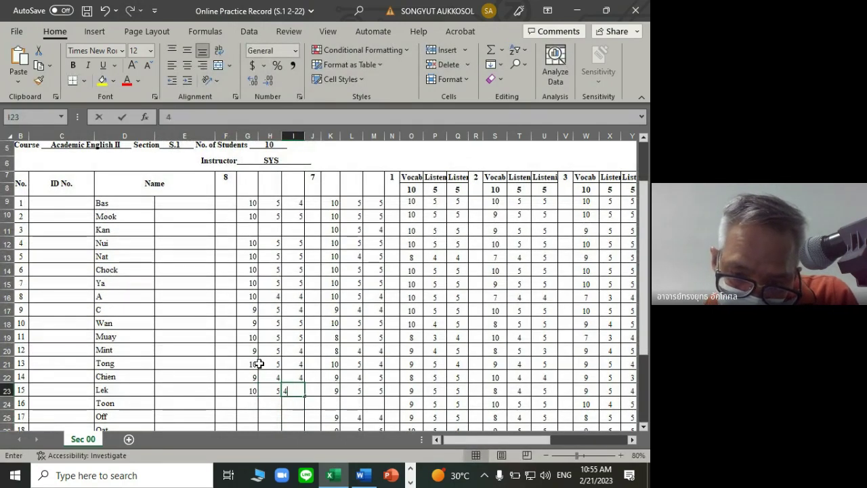
{"action": "type", "text": "4"}
{"action": "key", "text": "Return"}
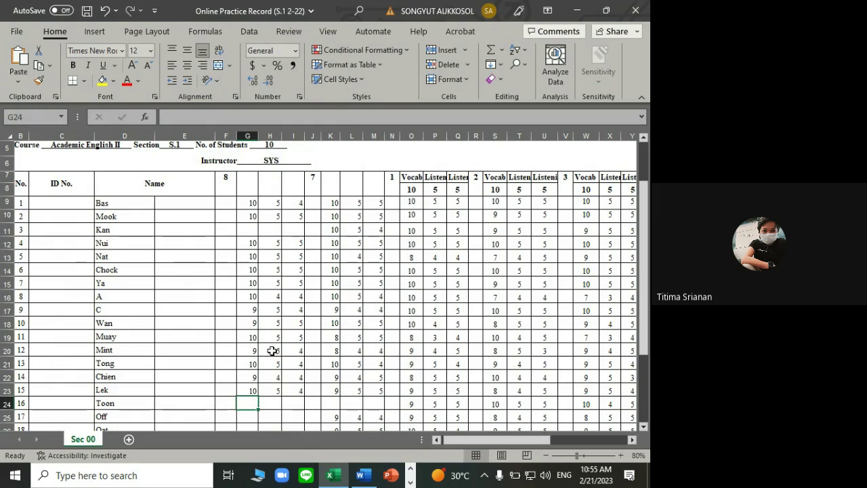
Enter the unit 8 scores 10, 4 and 4 for student No. 16 in cells G24:I24
{"action": "scroll", "coordinate": [272, 351], "scroll_direction": "down", "scroll_amount": 3}
{"action": "scroll", "coordinate": [272, 351], "scroll_direction": "down", "scroll_amount": 1}
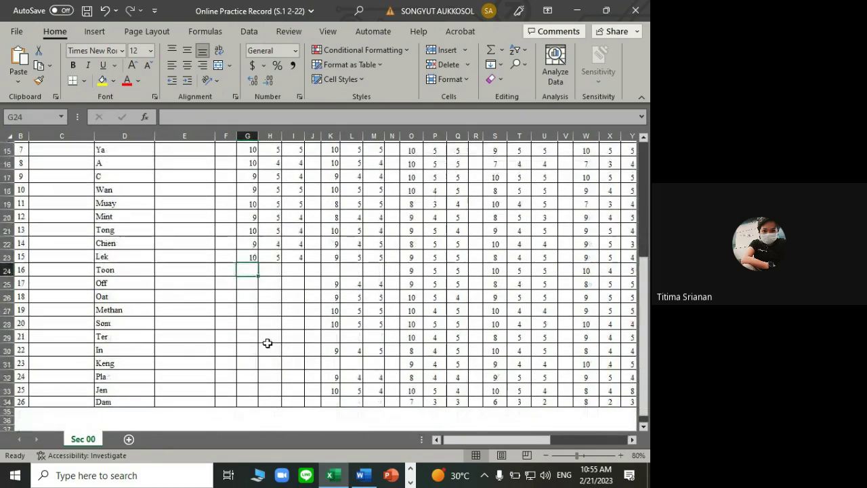
{"action": "type", "text": "10"}
{"action": "key", "text": "Tab"}
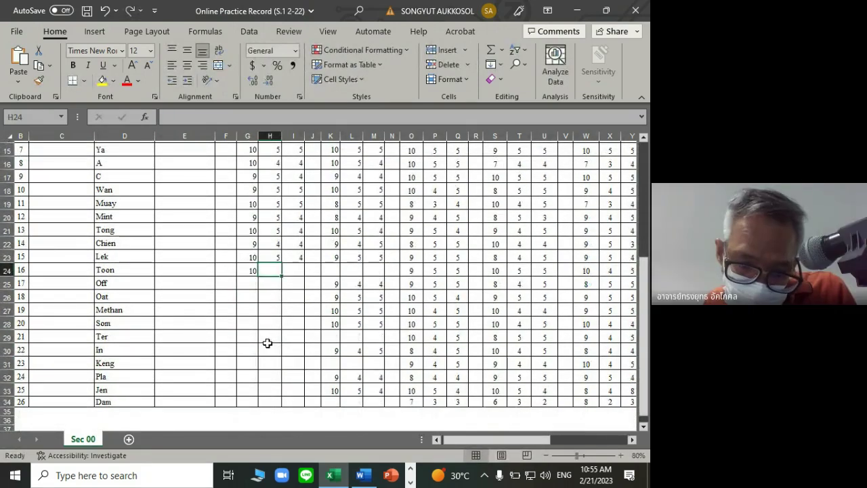
{"action": "type", "text": "4"}
{"action": "key", "text": "Tab"}
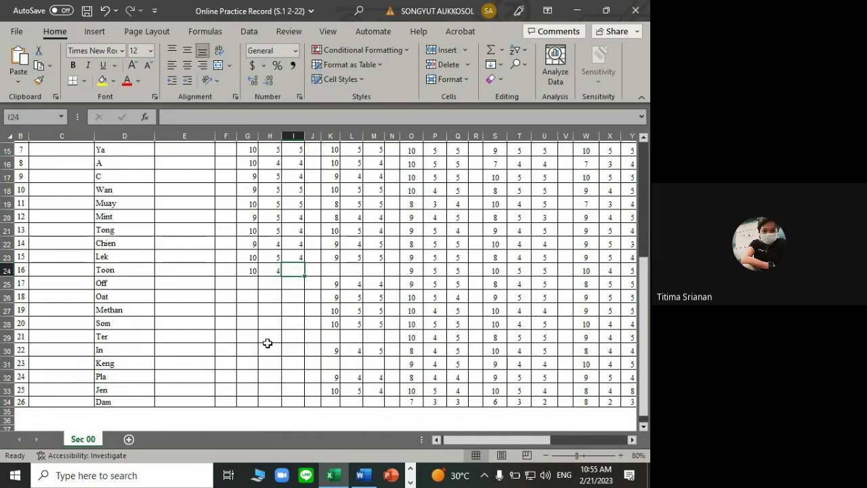
{"action": "type", "text": "4"}
{"action": "key", "text": "Tab"}
Fill in student No. 16's missing unit 7 scores 8, 4 and 4 in cells K24:M24
{"action": "key", "text": "Tab"}
{"action": "type", "text": "8"}
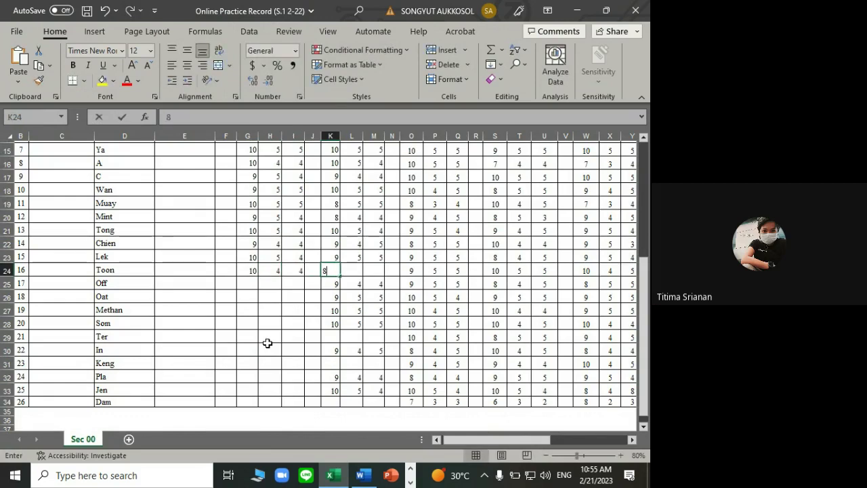
{"action": "key", "text": "Tab"}
{"action": "type", "text": "4"}
{"action": "key", "text": "Tab"}
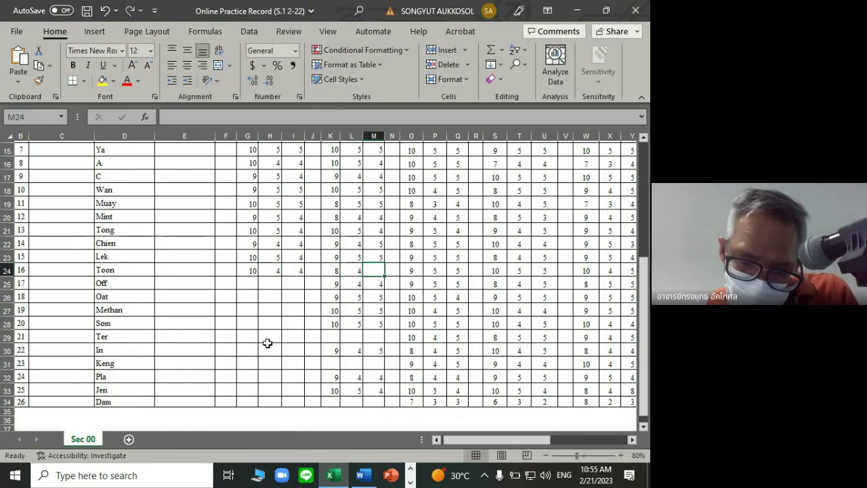
{"action": "type", "text": "4"}
{"action": "key", "text": "Return"}
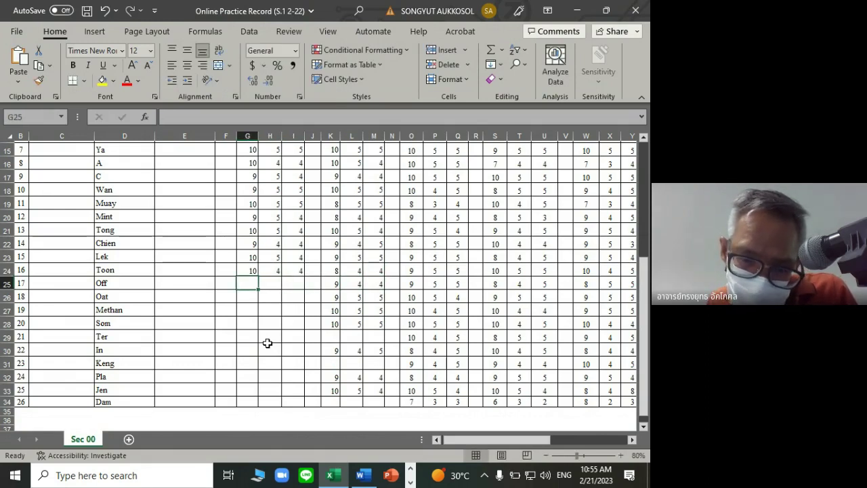
Enter the unit 8 scores 9, 4 and 4 for student No. 17 in cells G25:I25
{"action": "type", "text": "9"}
{"action": "key", "text": "Tab"}
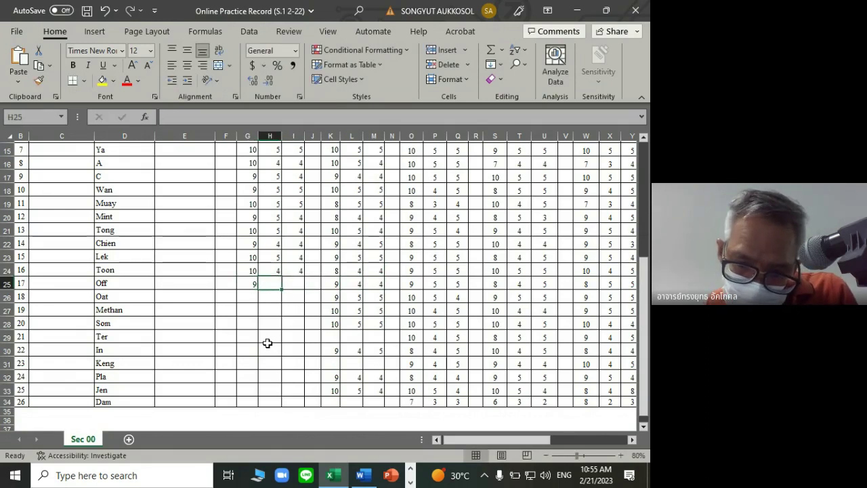
{"action": "type", "text": "4"}
{"action": "key", "text": "Tab"}
{"action": "type", "text": "4"}
{"action": "key", "text": "Return"}
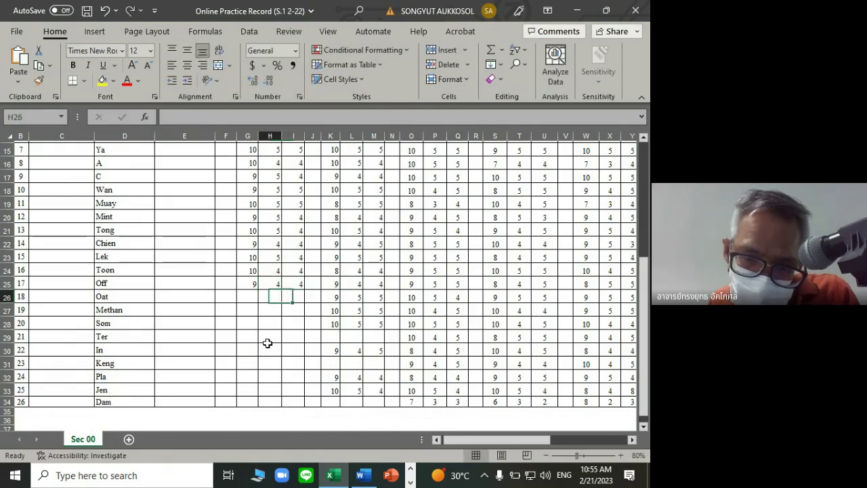
Skip student No. 18 and enter the unit 8 scores 10, 4 and 5 for student No. 19 in cells G27:I27
{"action": "key", "text": "Left"}
{"action": "key", "text": "Down"}
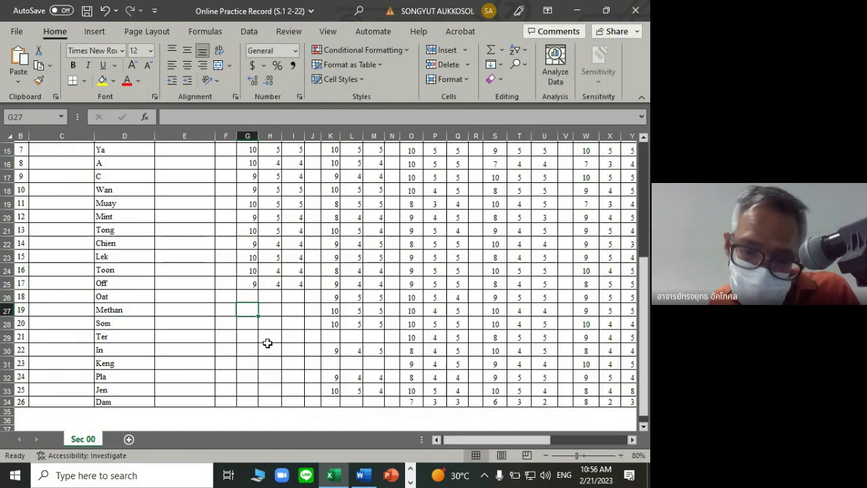
{"action": "type", "text": "10"}
{"action": "key", "text": "Tab"}
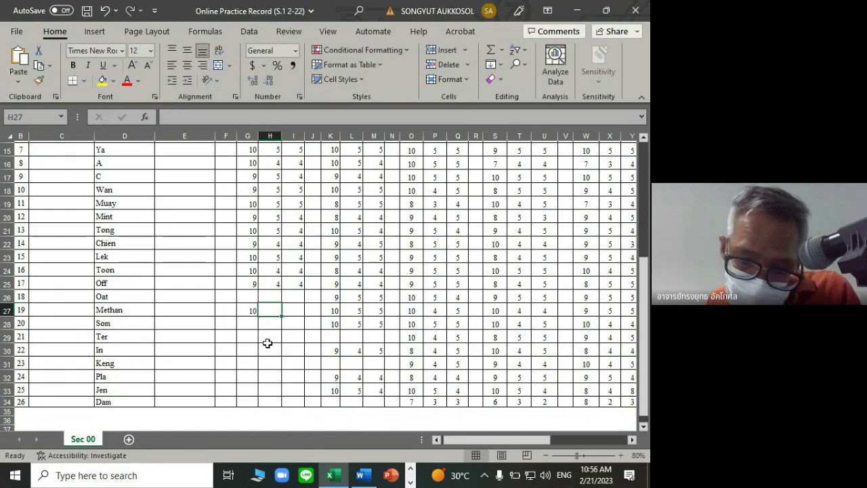
{"action": "type", "text": "4"}
{"action": "key", "text": "Tab"}
{"action": "type", "text": "5"}
{"action": "key", "text": "Return"}
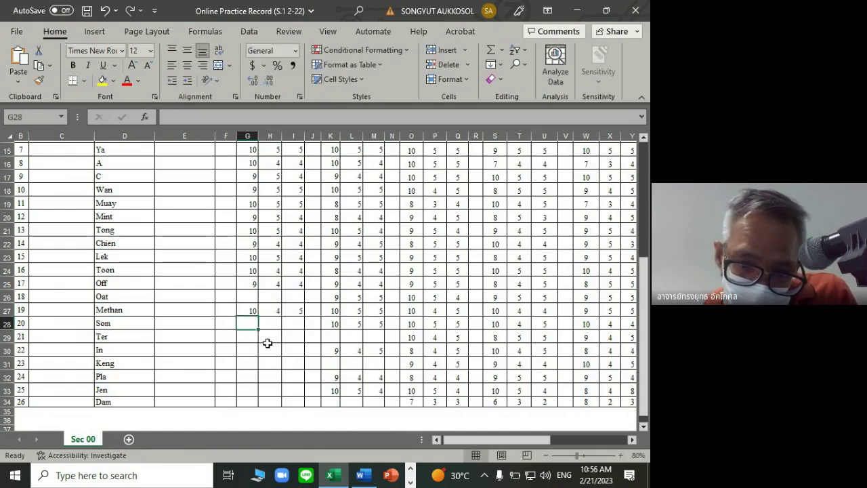
Skip student No. 20 and enter the unit 8 scores 10, 5 and 5 for student No. 21 in cells G29:I29
{"action": "key", "text": "Return"}
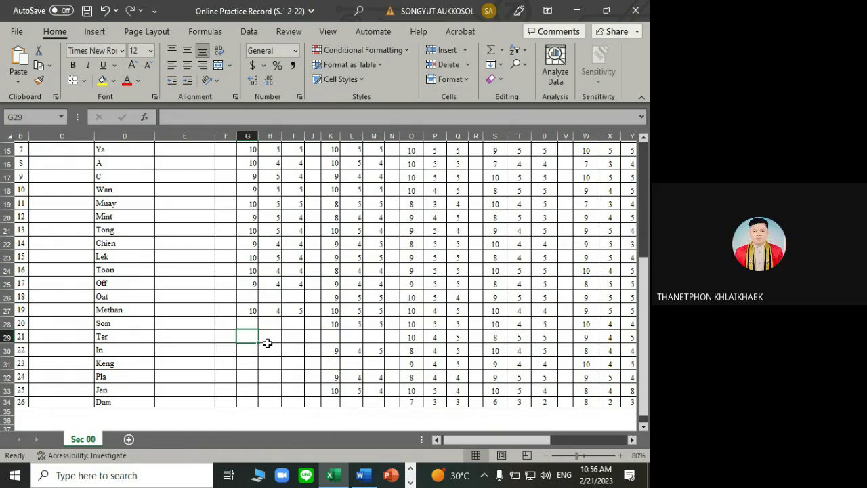
{"action": "type", "text": "10"}
{"action": "left_click", "coordinate": [268, 343]}
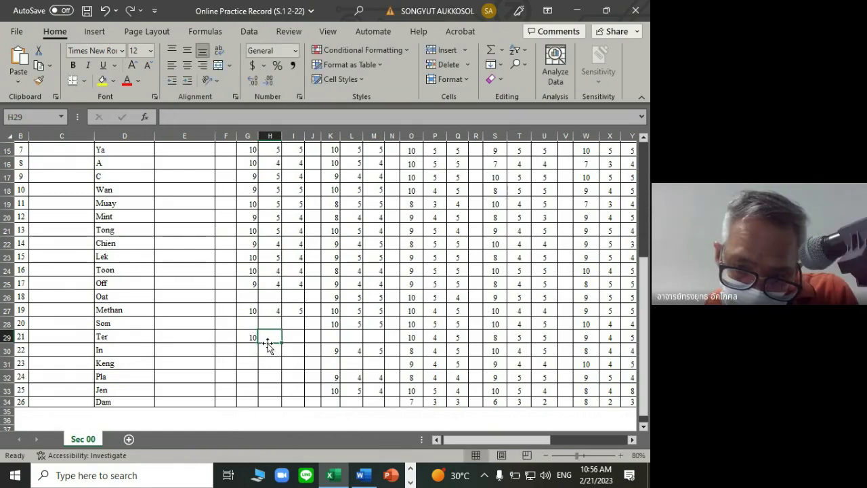
{"action": "type", "text": "5"}
{"action": "key", "text": "Tab"}
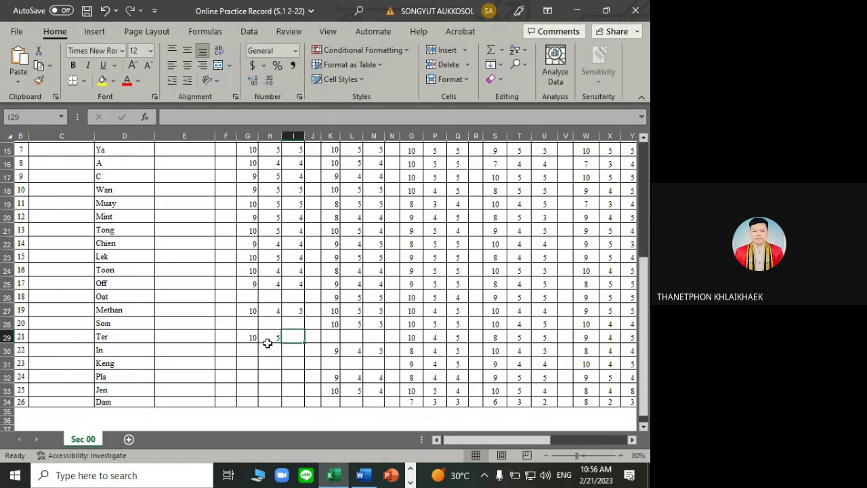
{"action": "type", "text": "5"}
{"action": "key", "text": "Tab"}
Fill in student No. 21's missing unit 7 scores 8, 5 and 5 in cells K29:M29
{"action": "key", "text": "Tab"}
{"action": "type", "text": "8"}
{"action": "key", "text": "Tab"}
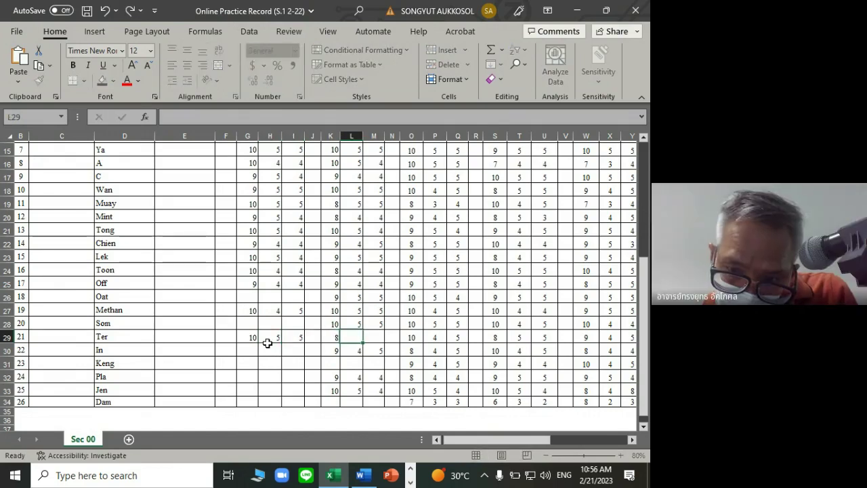
{"action": "type", "text": "5"}
{"action": "key", "text": "Tab"}
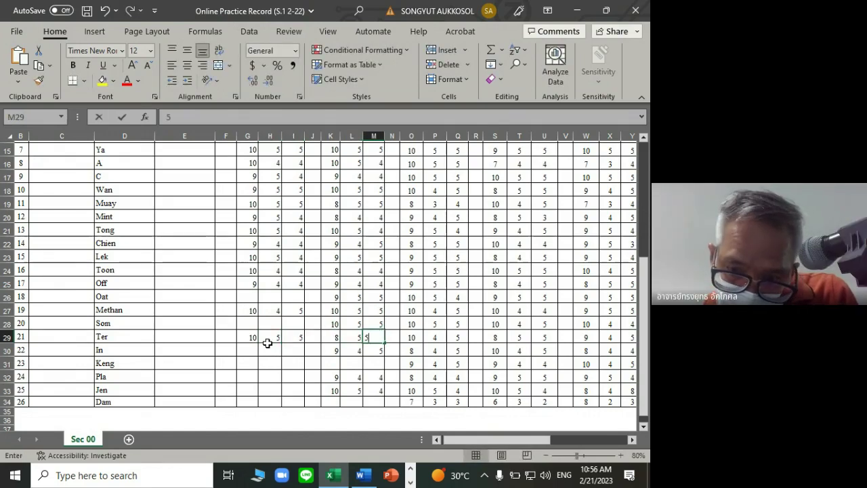
{"action": "left_click", "coordinate": [269, 345]}
Enter the unit 8 scores 9, 4 and 5 for student No. 22 in cells G30:I30
{"action": "key", "text": "Left"}
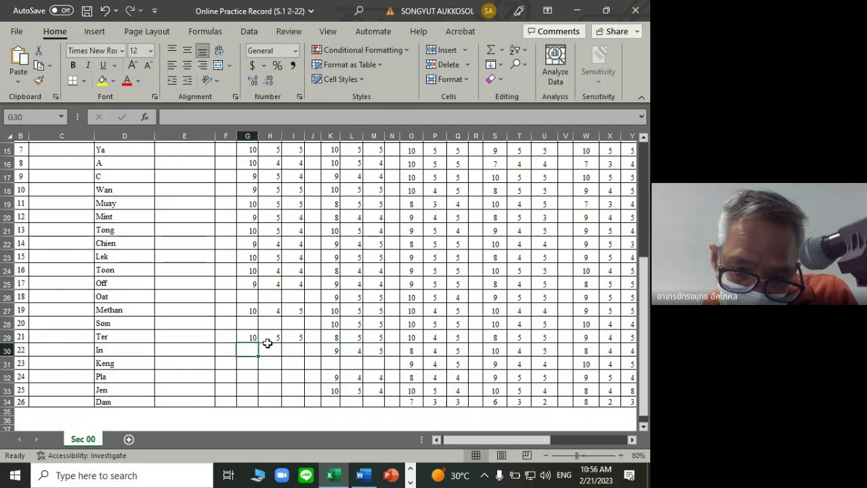
{"action": "type", "text": "9"}
{"action": "key", "text": "Tab"}
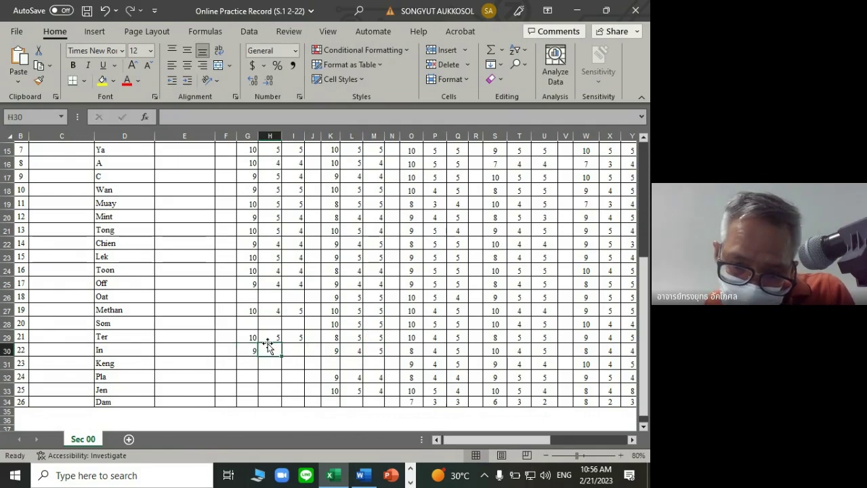
{"action": "type", "text": "4"}
{"action": "key", "text": "Tab"}
{"action": "type", "text": "5"}
{"action": "key", "text": "Down"}
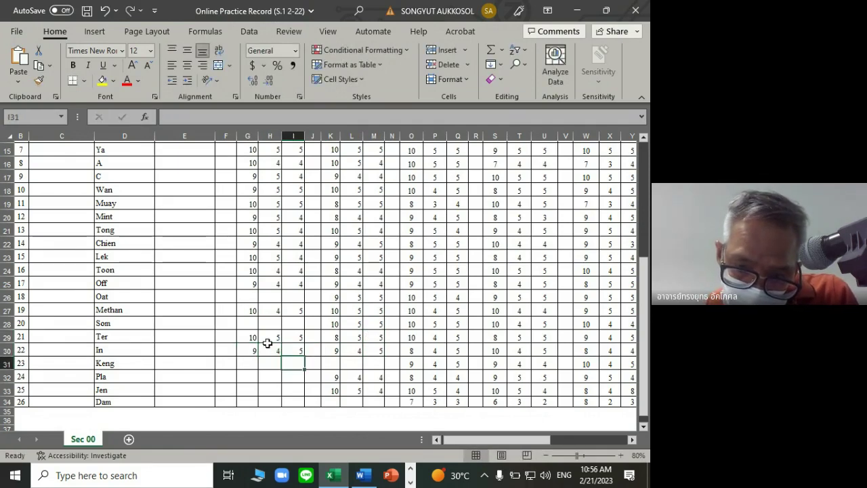
Enter the unit 8 scores 9, 4 and 5 for student No. 23 in cells G31:I31
{"action": "key", "text": "Left"}
{"action": "key", "text": "Left"}
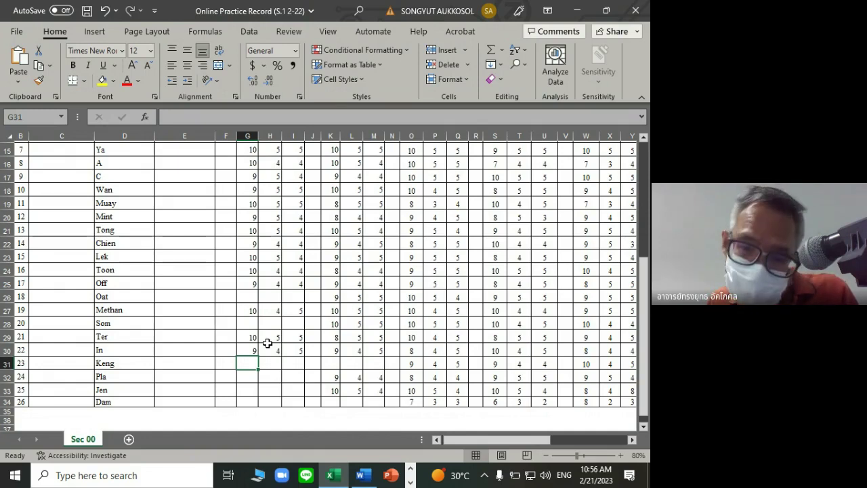
{"action": "type", "text": "9"}
{"action": "key", "text": "Tab"}
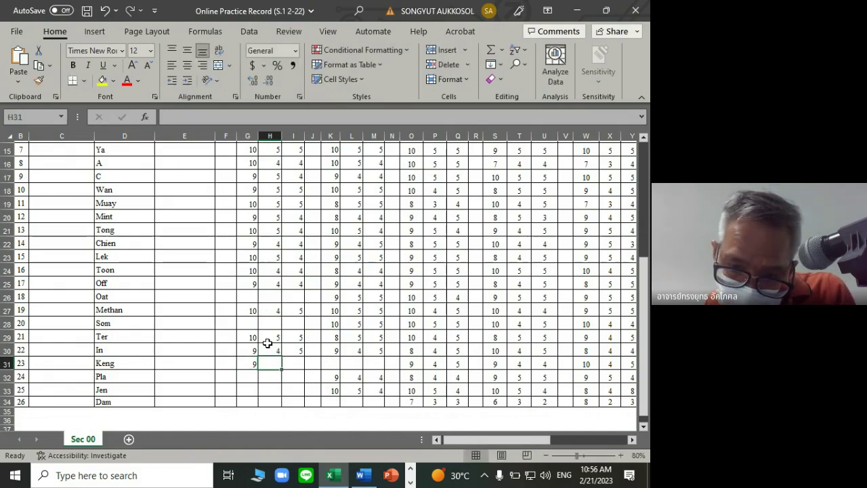
{"action": "type", "text": "4"}
{"action": "key", "text": "Tab"}
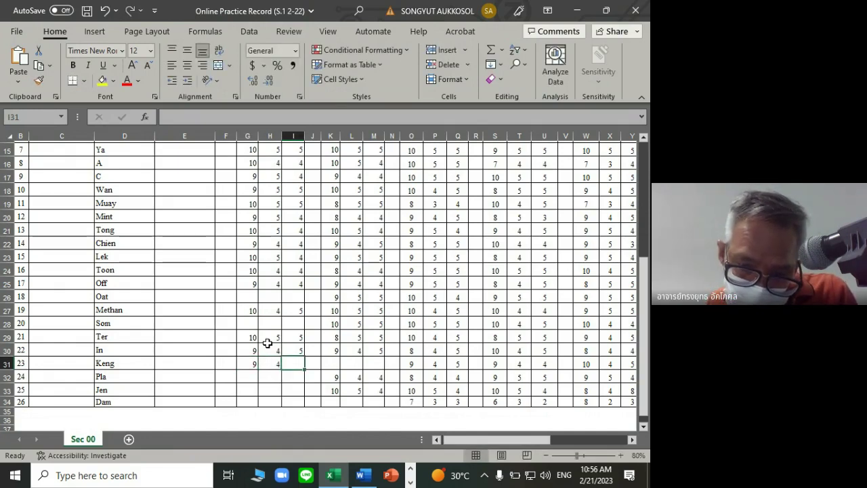
{"action": "type", "text": "5"}
{"action": "key", "text": "Tab"}
Fill in student No. 23's missing unit 7 scores 8, 5 and 4 in cells K31:M31
{"action": "key", "text": "Tab"}
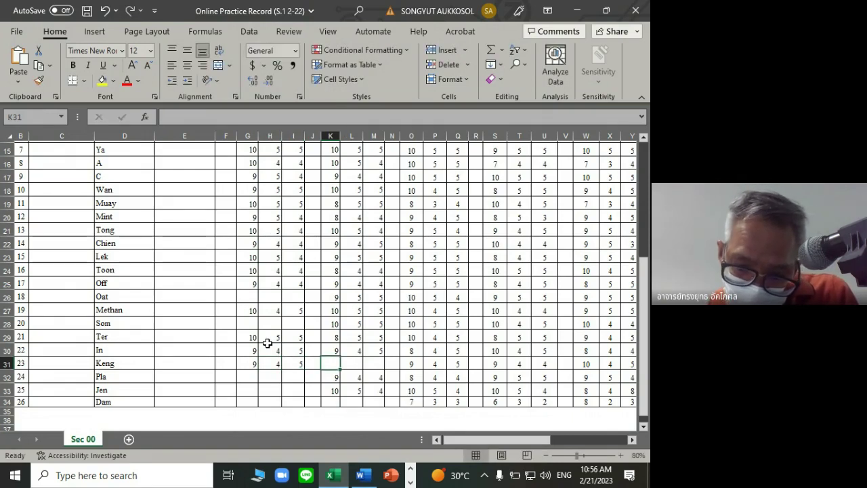
{"action": "type", "text": "8"}
{"action": "key", "text": "Tab"}
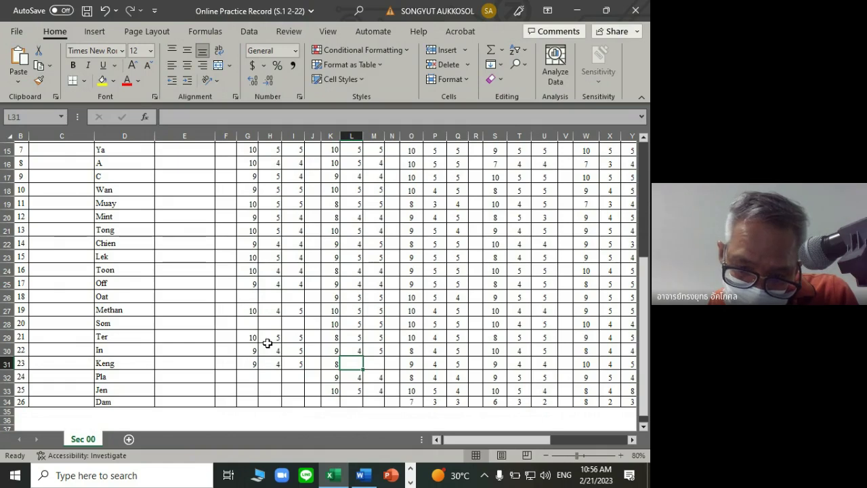
{"action": "key", "text": "Tab"}
{"action": "type", "text": "4"}
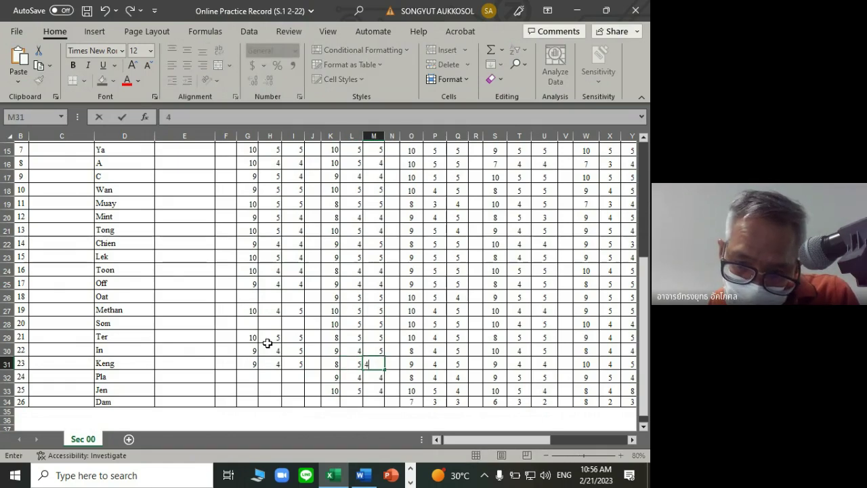
{"action": "key", "text": "Return"}
Enter the unit 8 scores 9, 5 and 5 for student No. 24 in cells G32:I32
{"action": "key", "text": "Left"}
{"action": "key", "text": "Left"}
{"action": "key", "text": "Left"}
{"action": "key", "text": "Left"}
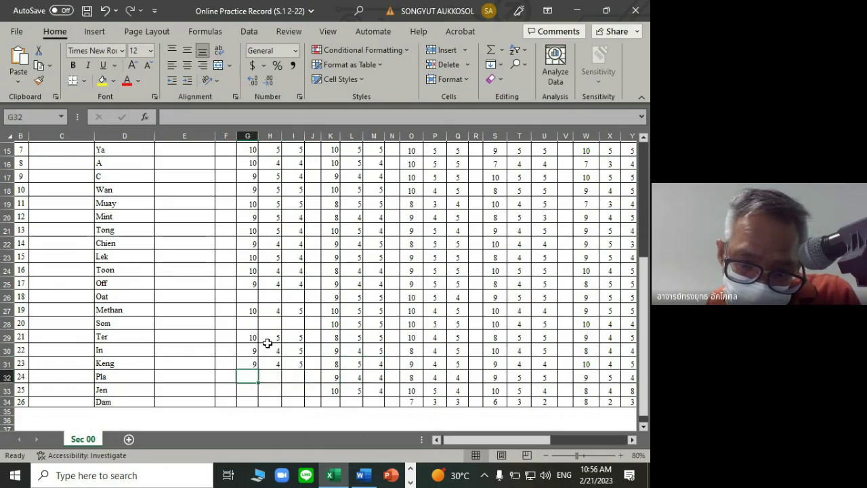
{"action": "type", "text": "9"}
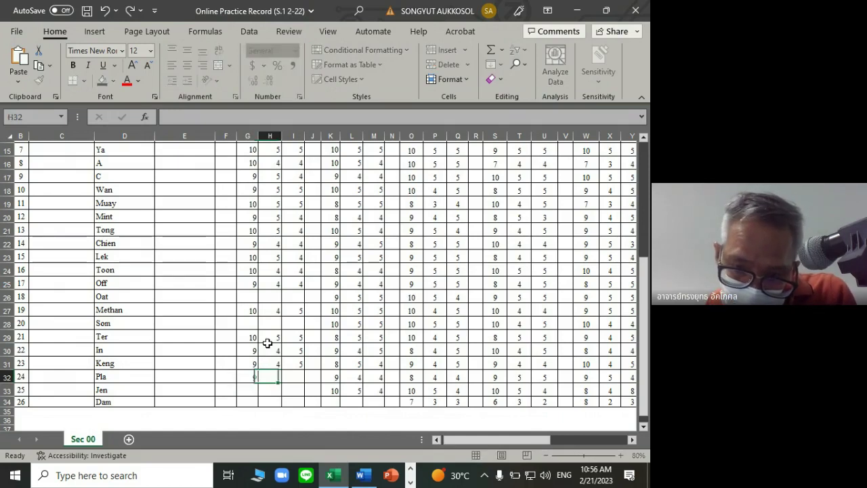
{"action": "key", "text": "Tab"}
{"action": "type", "text": "5"}
{"action": "key", "text": "Tab"}
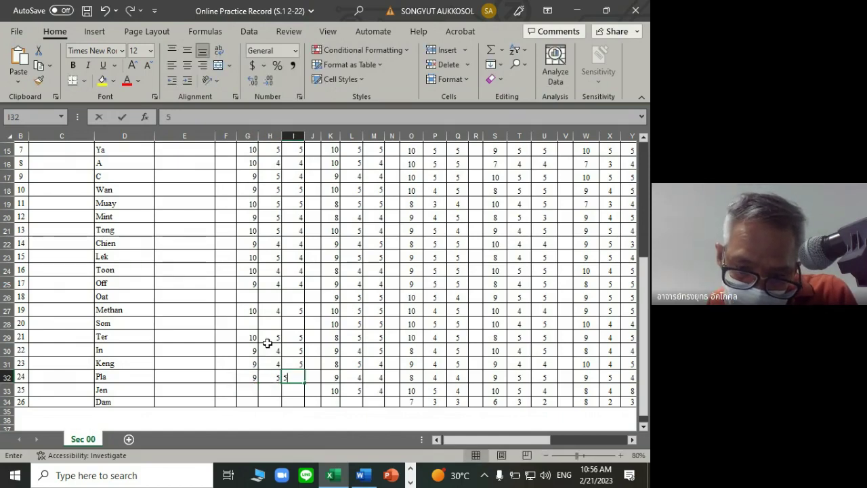
{"action": "key", "text": "Return"}
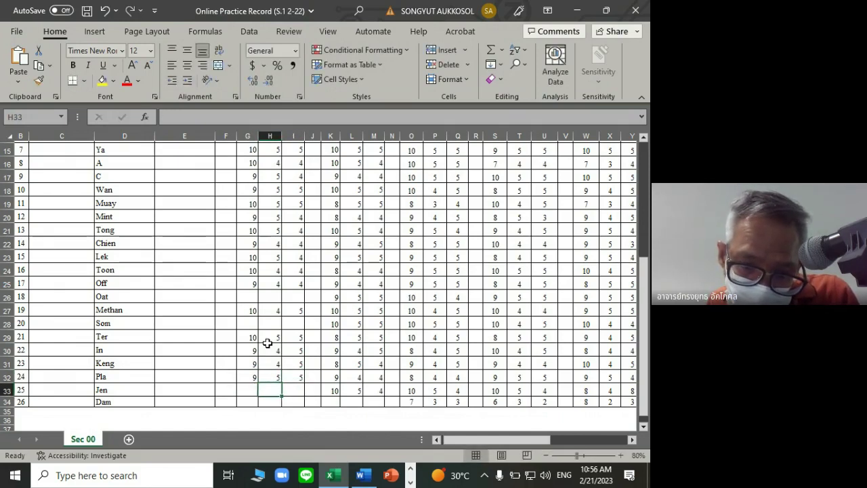
Enter the unit 8 scores 8, 5 and 5 for student No. 25 in cells G33:I33
{"action": "key", "text": "Left"}
{"action": "type", "text": "8"}
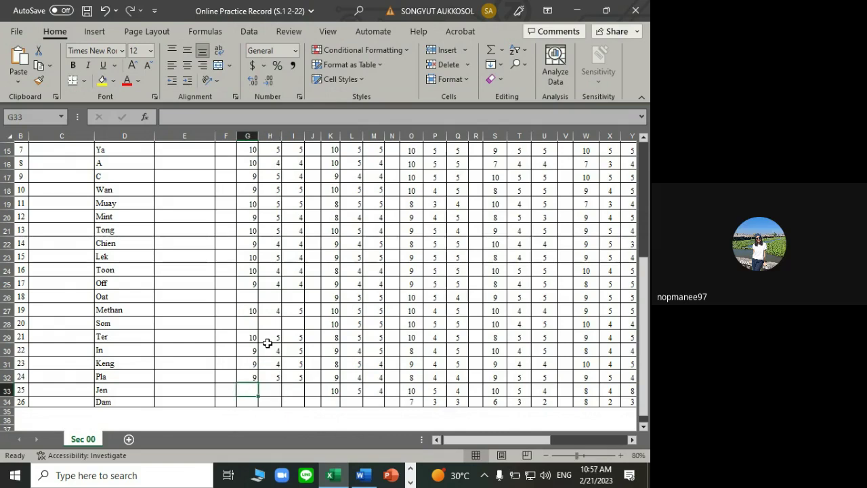
{"action": "key", "text": "Tab"}
{"action": "type", "text": "5"}
{"action": "key", "text": "Tab"}
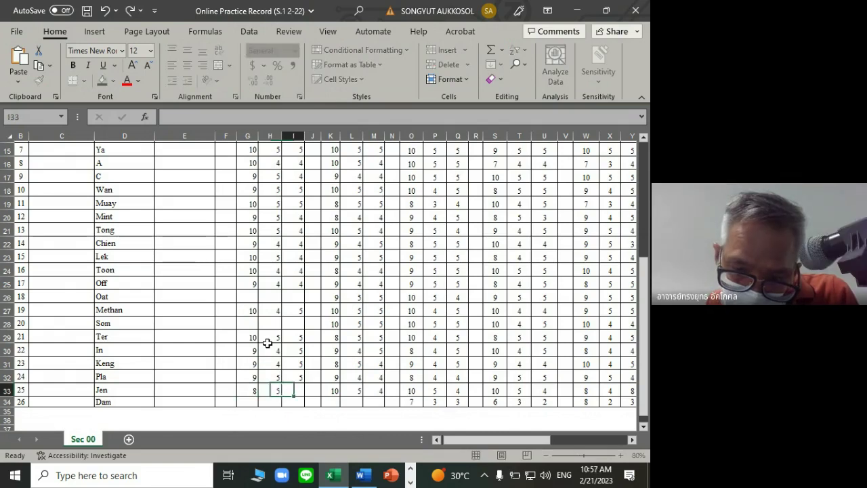
{"action": "type", "text": "5"}
{"action": "key", "text": "Down"}
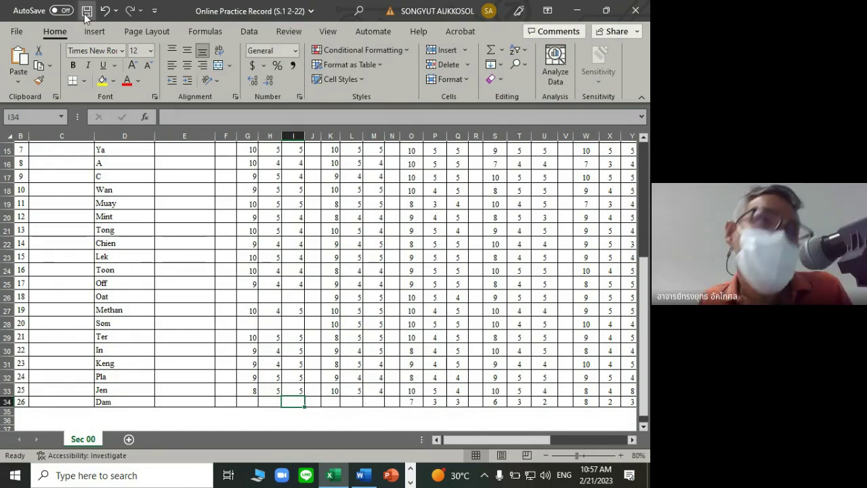
Enter the unit 8 scores 8, 4 and 4 for student No. 26 in cells G34:I34
{"action": "left_click", "coordinate": [248, 404]}
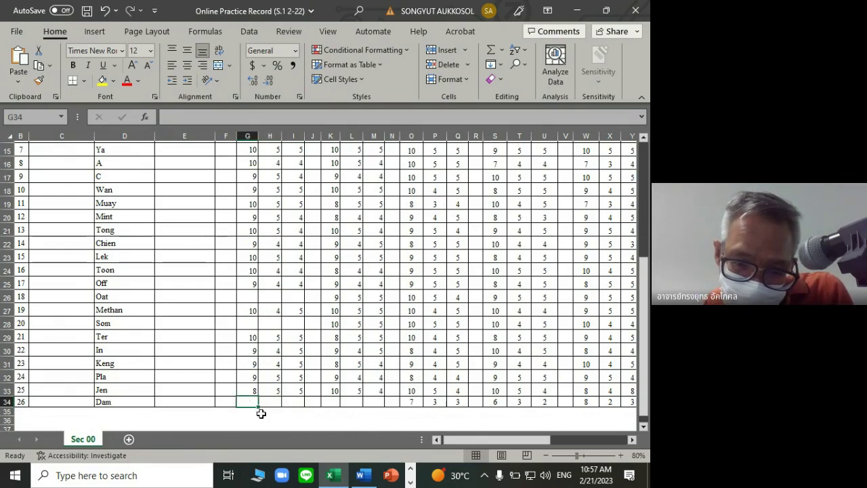
{"action": "type", "text": "8"}
{"action": "key", "text": "Tab"}
{"action": "type", "text": "4"}
{"action": "key", "text": "Tab"}
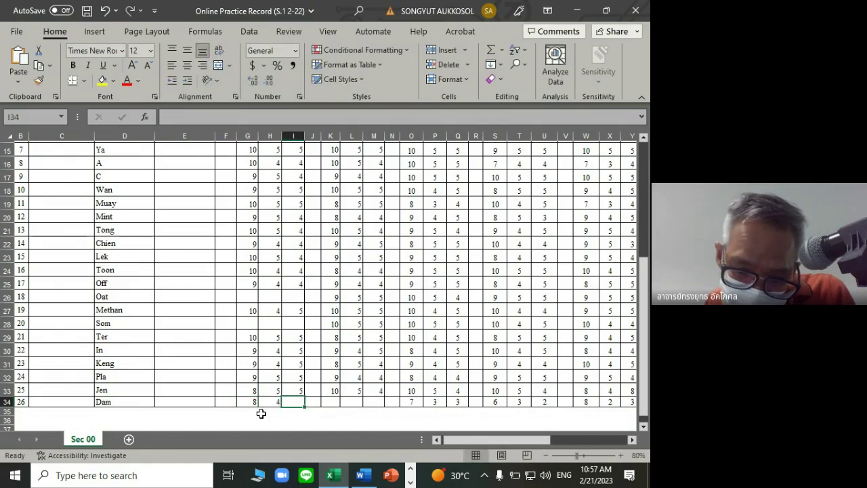
{"action": "type", "text": "4"}
{"action": "key", "text": "Tab"}
Fill in student No. 26's missing unit 7 scores 8, 4 and 4 in cells K34:M34
{"action": "key", "text": "Tab"}
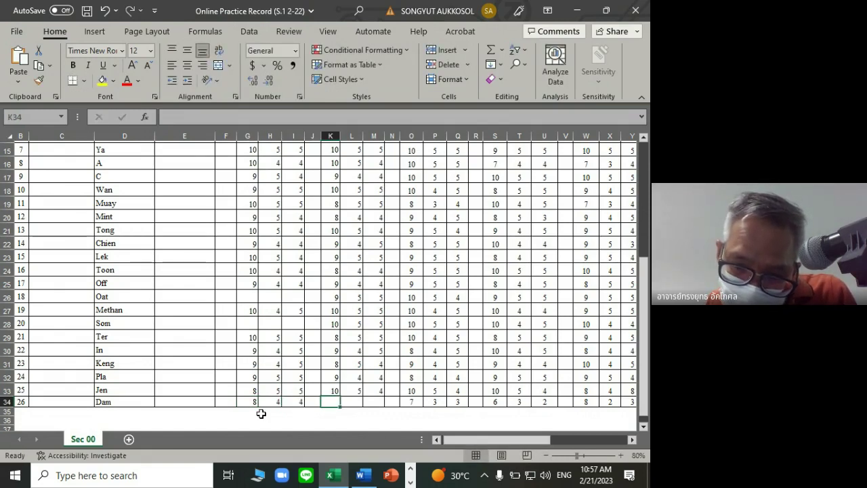
{"action": "type", "text": "8"}
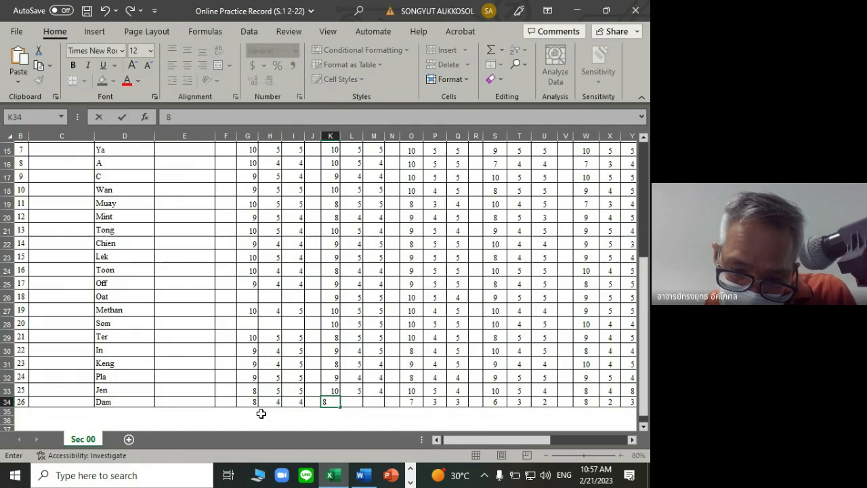
{"action": "key", "text": "Tab"}
{"action": "type", "text": "4"}
{"action": "key", "text": "Tab"}
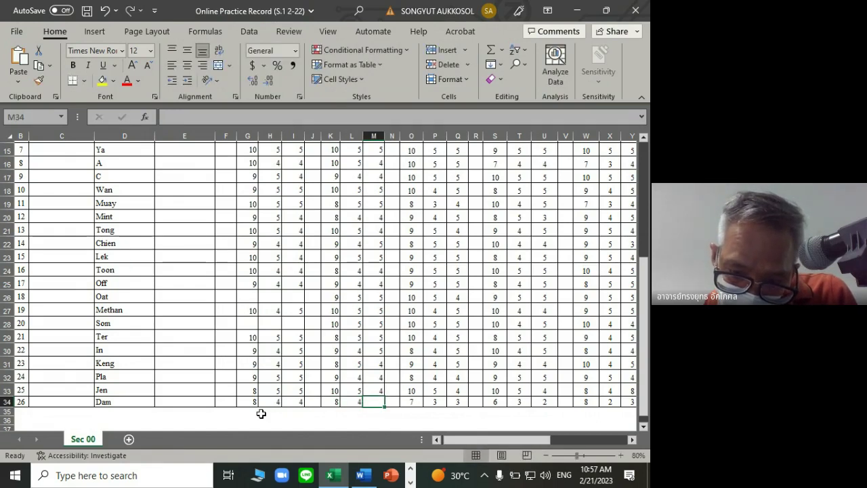
{"action": "type", "text": "4"}
{"action": "key", "text": "Return"}
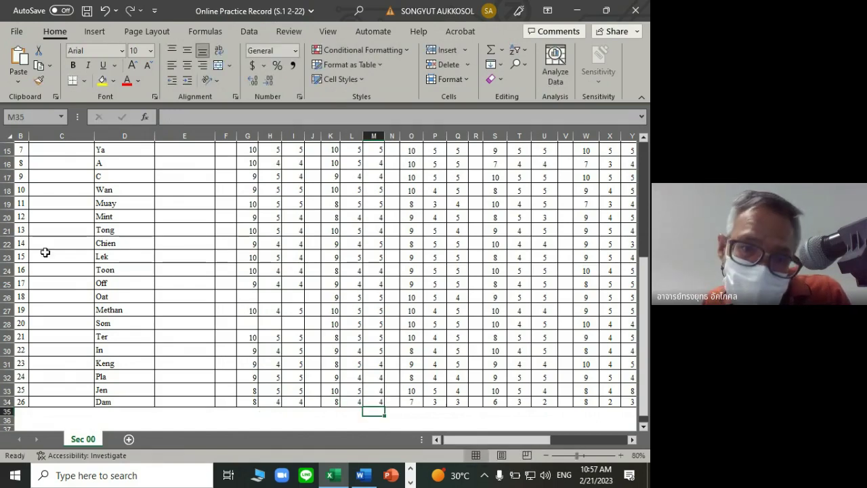
Save the Online Practice Record workbook and close it
{"action": "left_click", "coordinate": [87, 11]}
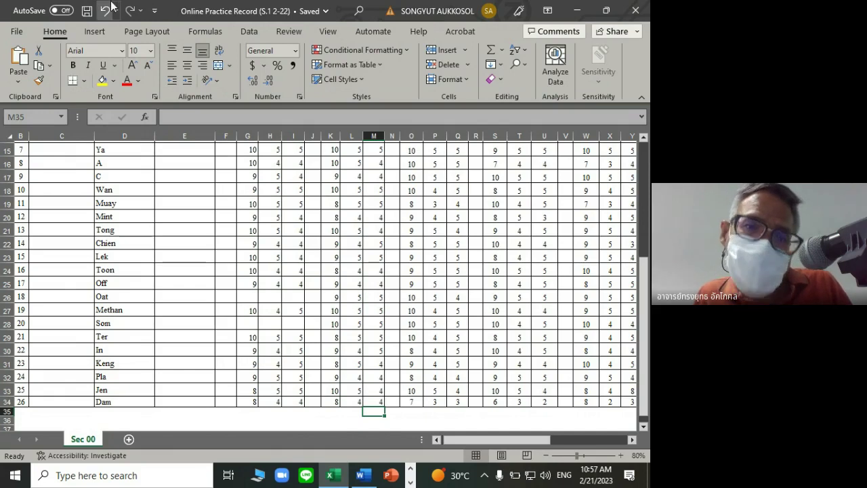
{"action": "left_click", "coordinate": [86, 13]}
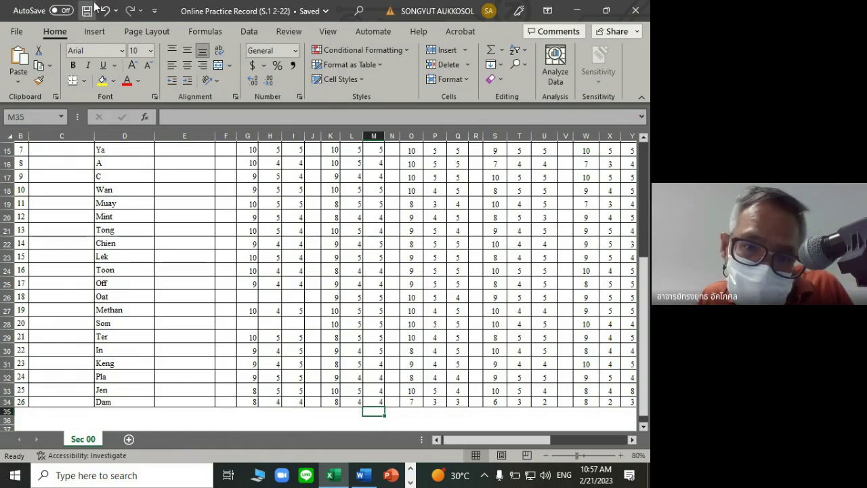
{"action": "left_click", "coordinate": [637, 13]}
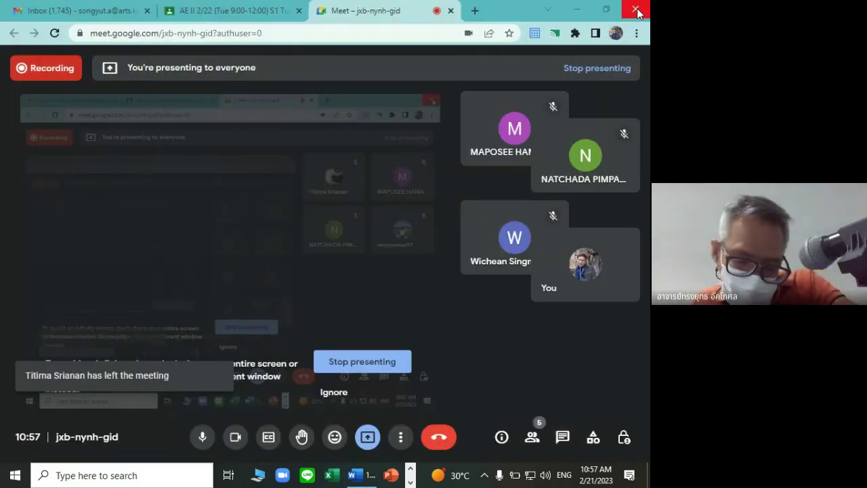
Leave the Google Meet class call without ending it for everyone
{"action": "left_click", "coordinate": [441, 438]}
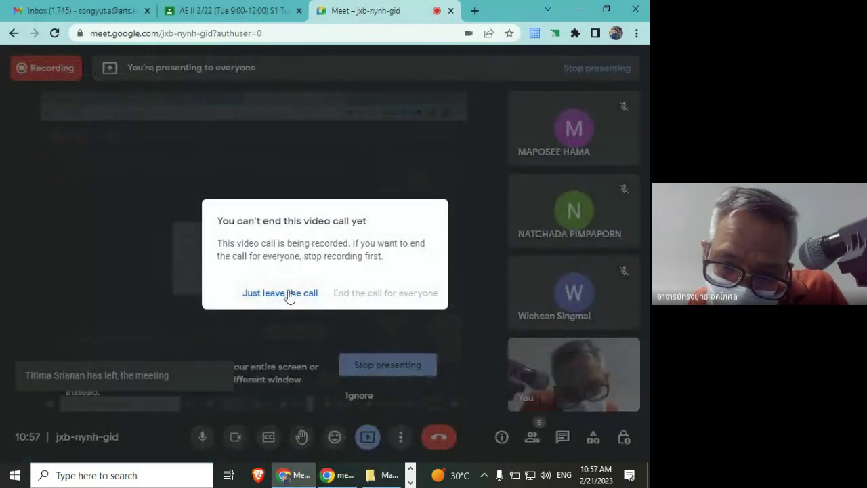
{"action": "left_click", "coordinate": [289, 294]}
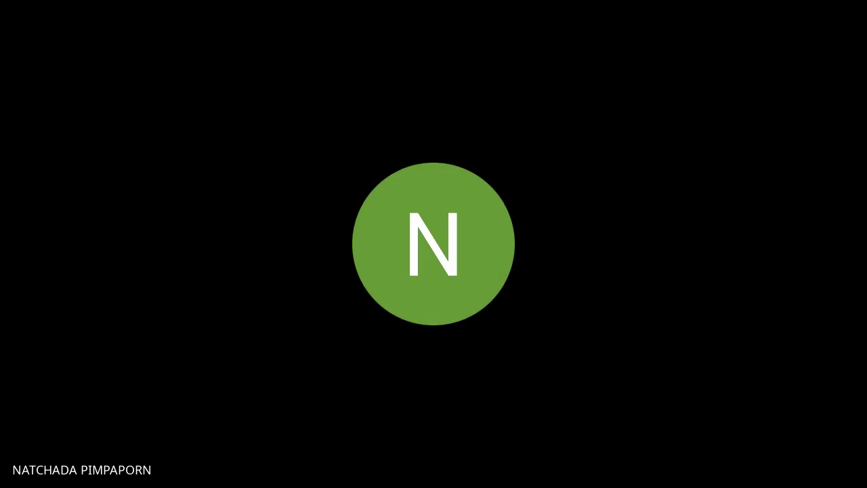